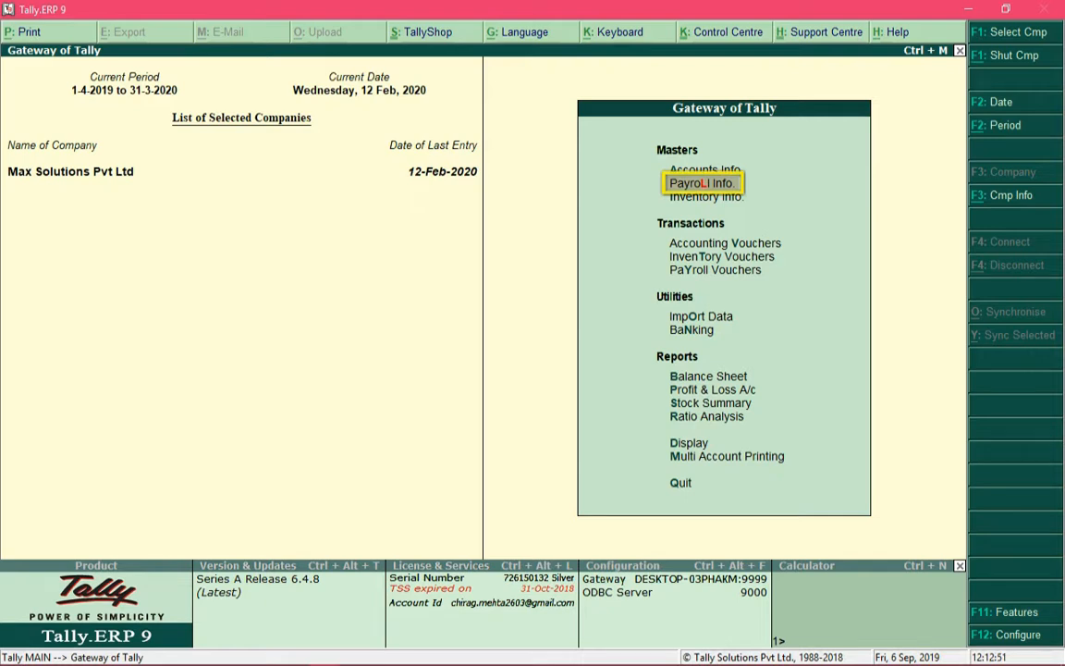
Create a simple payroll work unit with symbol Hrs, formal name Hours, UQC Not Applicable and 2 decimal places
{"action": "key", "text": "Return"}
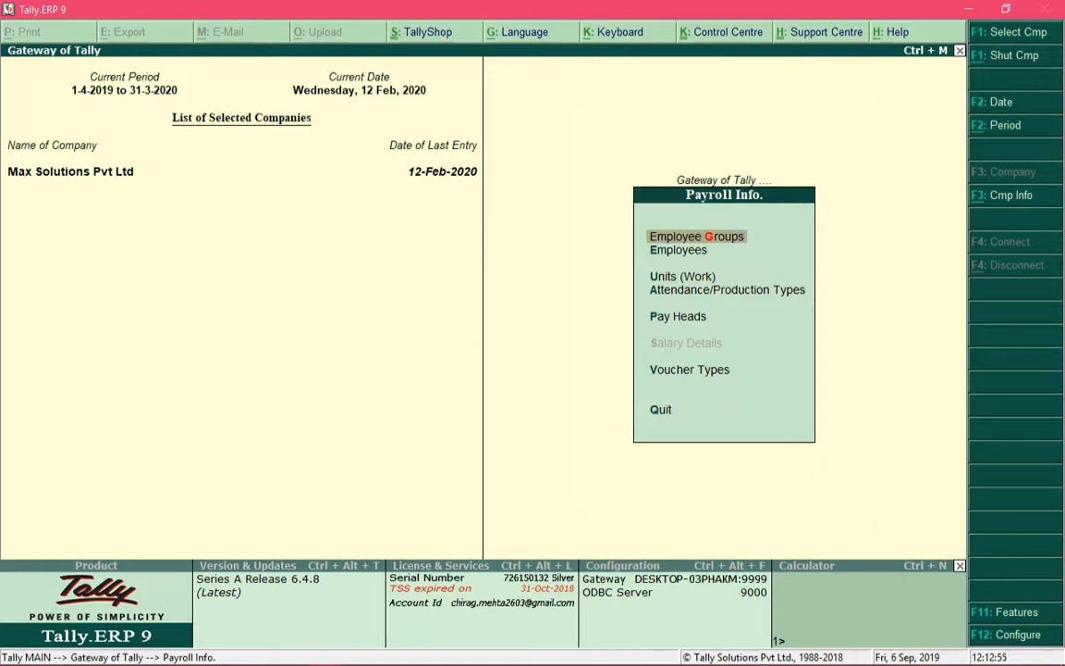
{"action": "key", "text": "Down"}
{"action": "key", "text": "Down"}
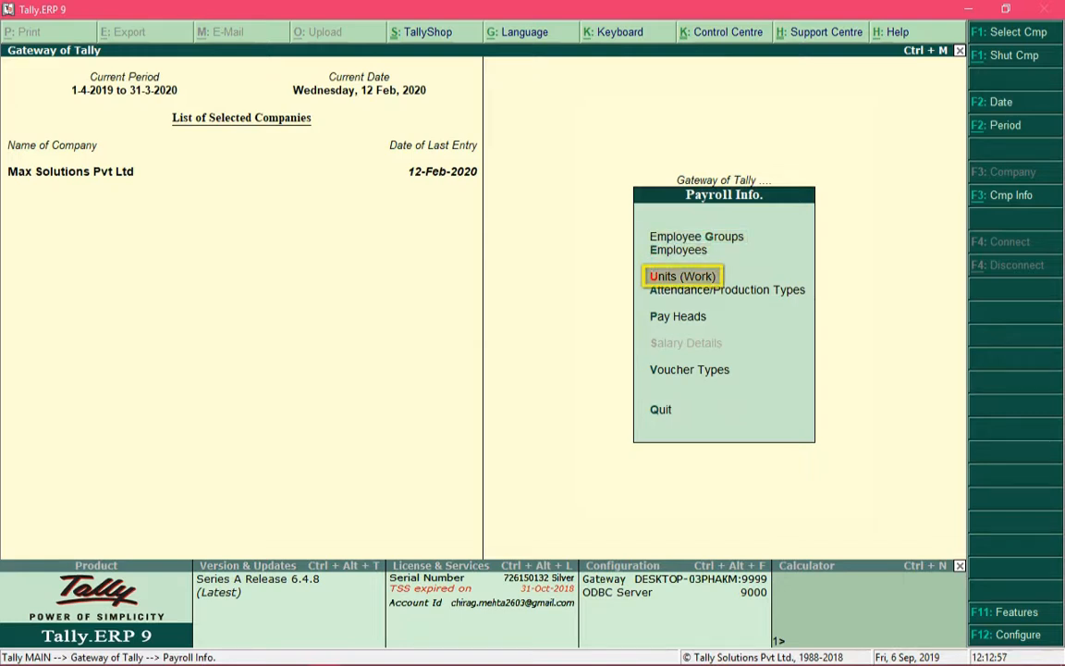
{"action": "key", "text": "Return"}
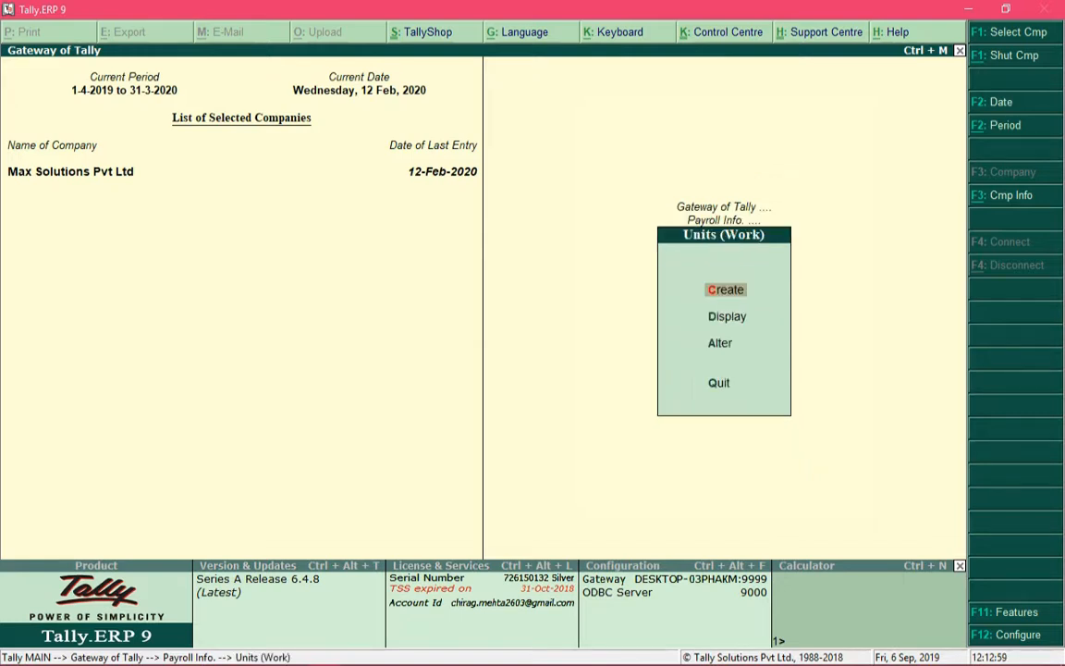
{"action": "key", "text": "Return"}
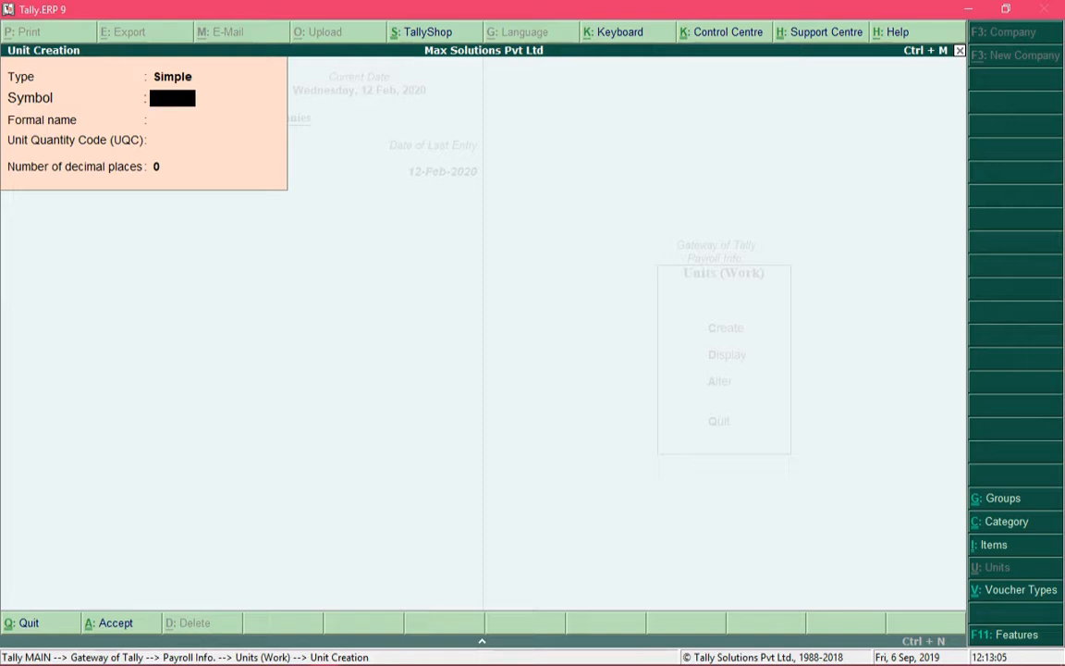
{"action": "type", "text": "Hrs"}
{"action": "key", "text": "Return"}
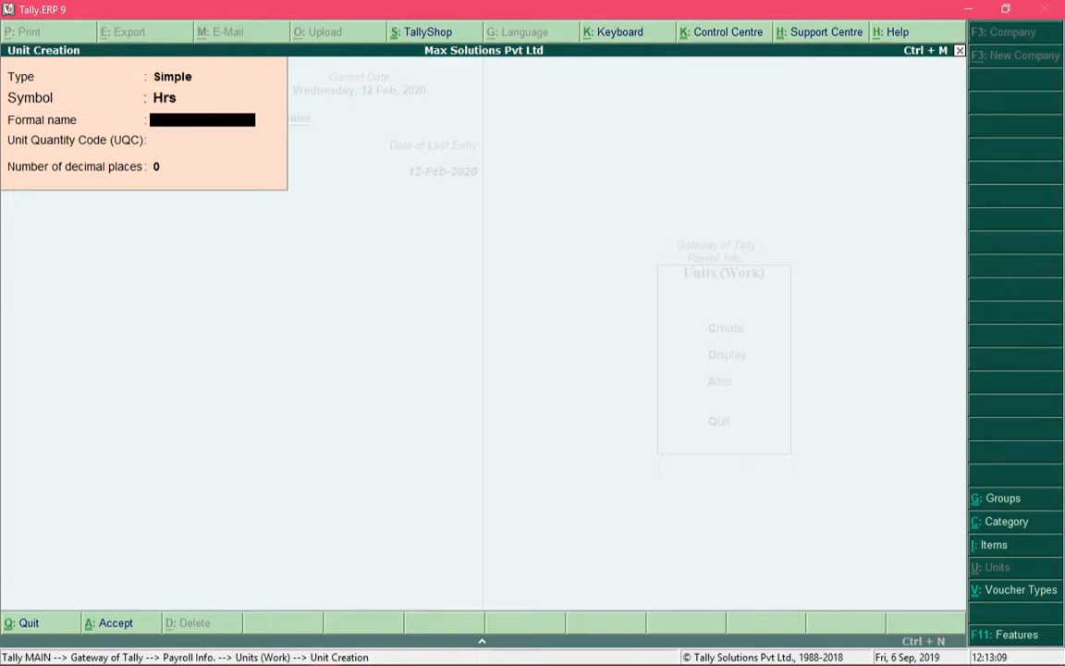
{"action": "type", "text": "Hours"}
{"action": "key", "text": "Return"}
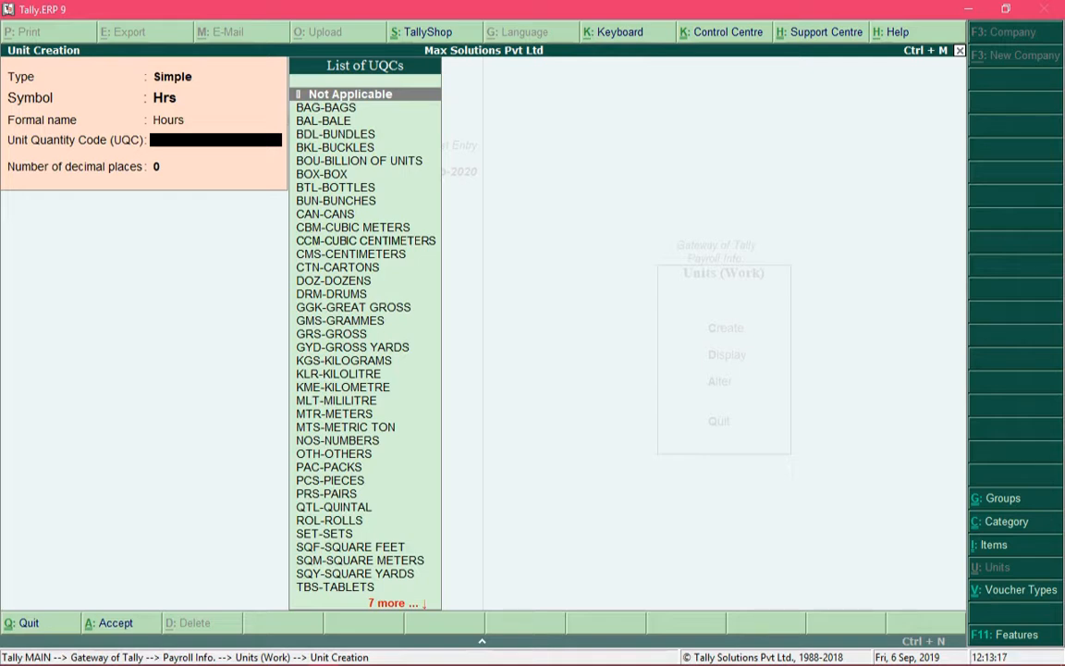
{"action": "key", "text": "Return"}
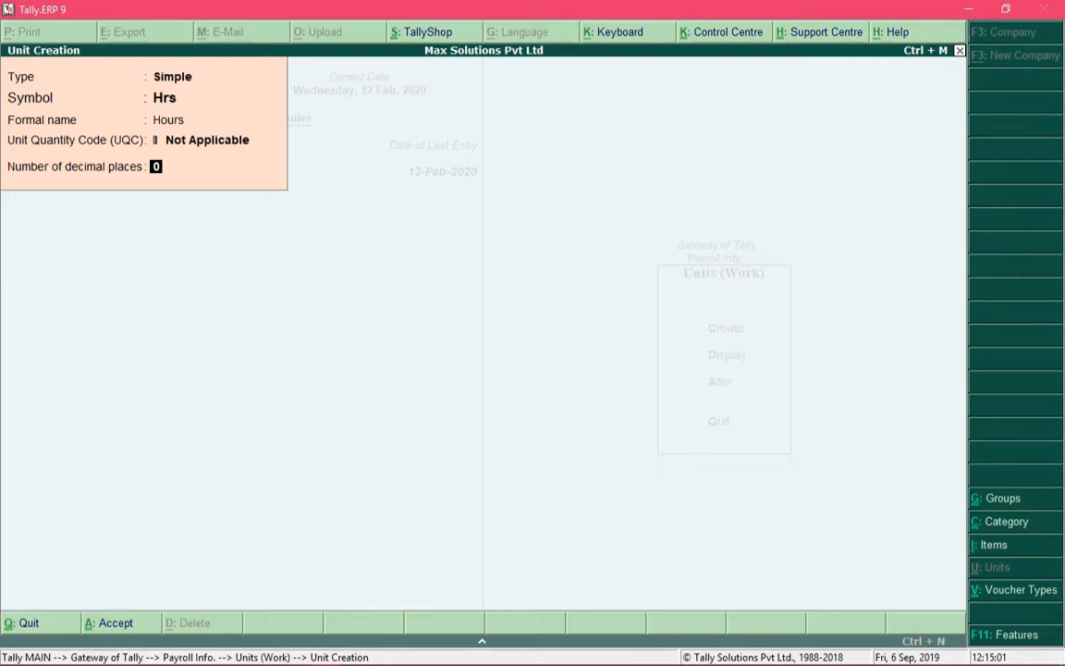
{"action": "type", "text": "2"}
{"action": "key", "text": "ctrl+a"}
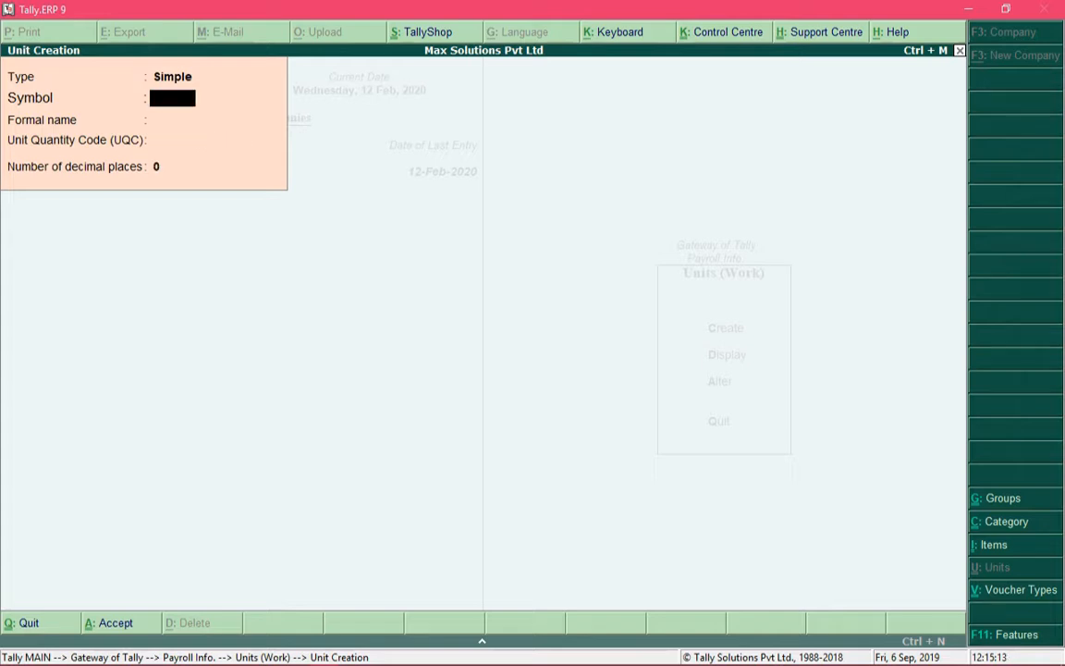
Create a simple unit with symbol Min, formal name Minutes, UQC Not Applicable and 0 decimal places
{"action": "type", "text": "Min"}
{"action": "key", "text": "Return"}
{"action": "type", "text": "Minutes"}
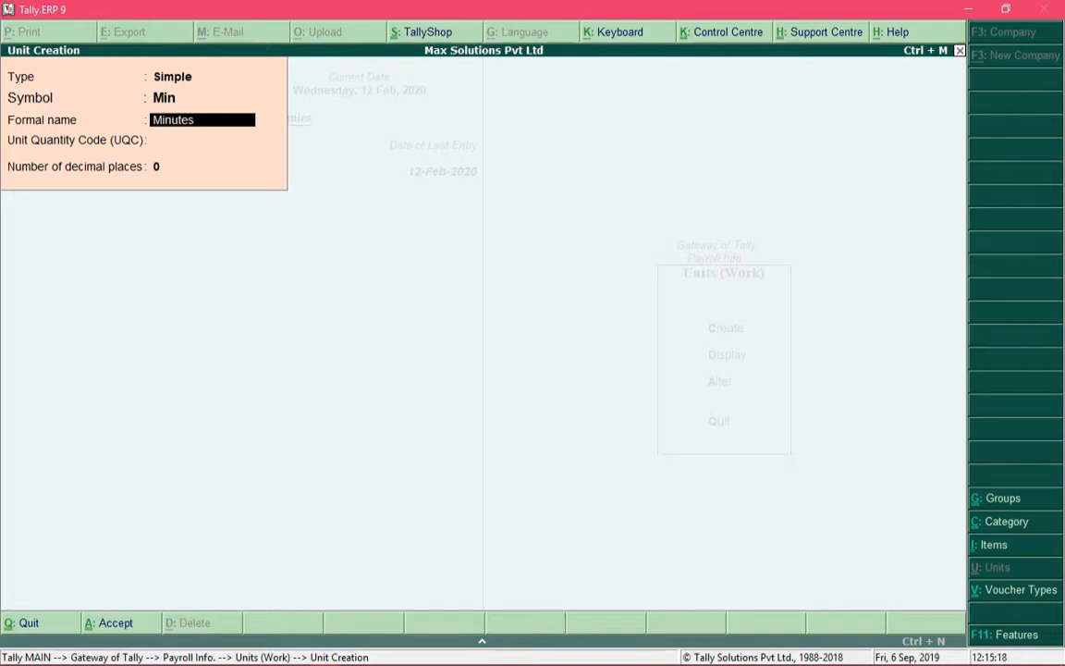
{"action": "key", "text": "Return"}
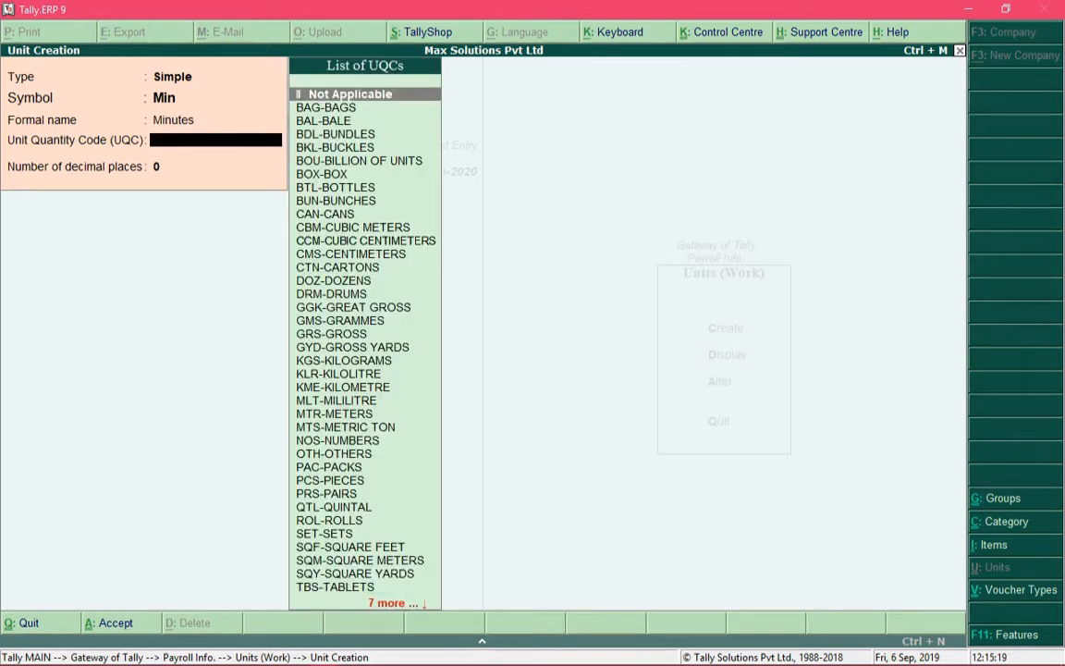
{"action": "key", "text": "Return"}
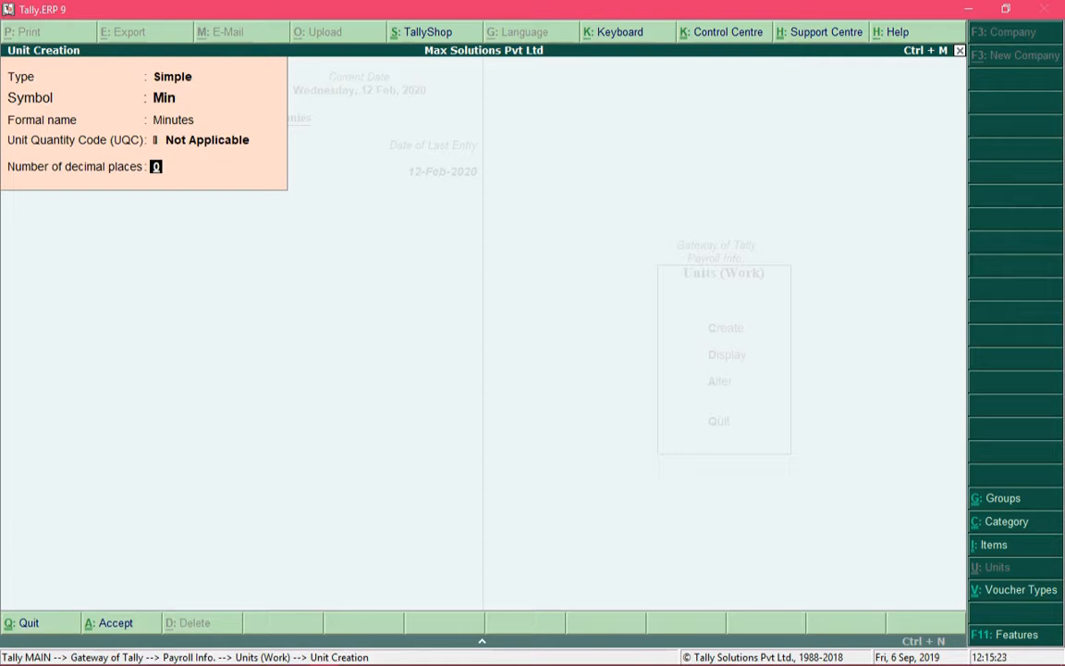
{"action": "key", "text": "Return"}
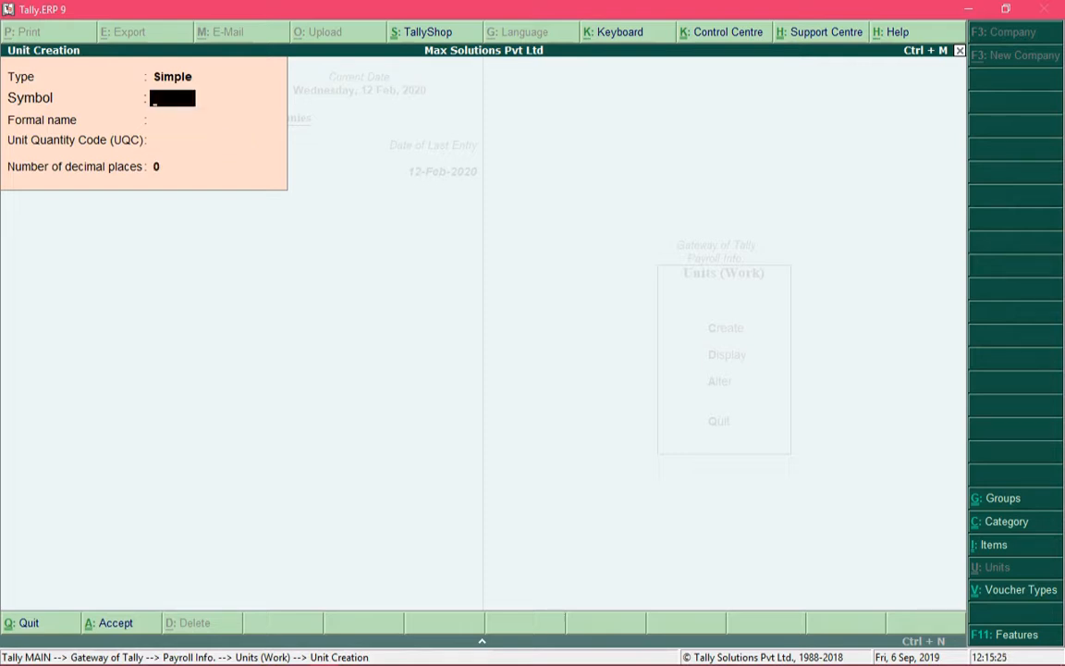
Create a compound unit of Hrs equal to 60 Min and return to the payroll masters
{"action": "key", "text": "BackSpace"}
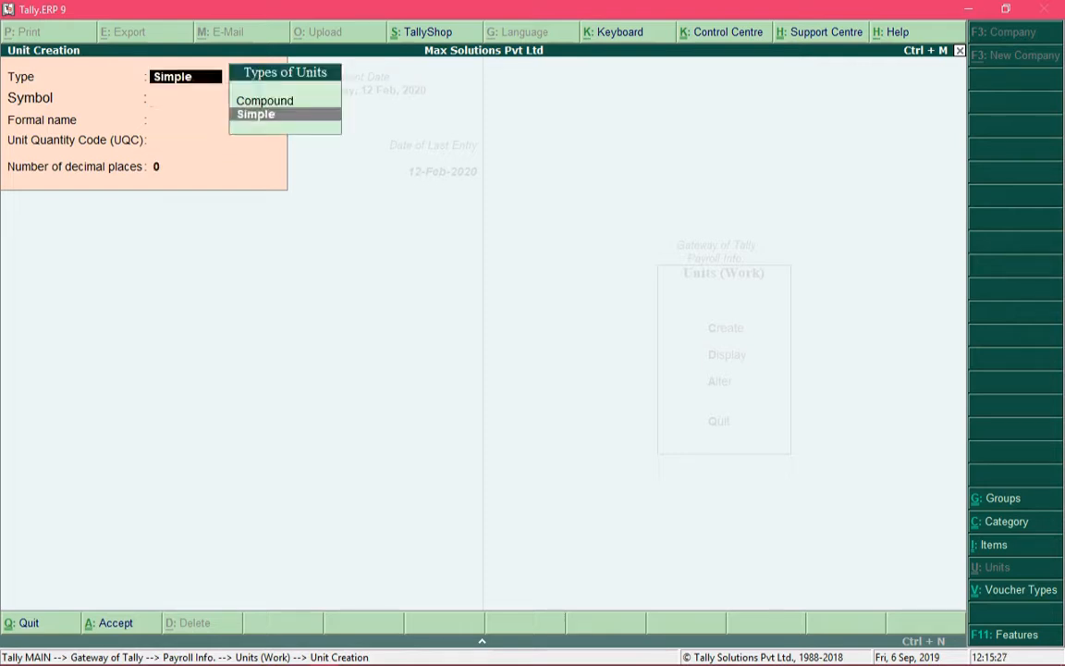
{"action": "key", "text": "Up"}
{"action": "key", "text": "Return"}
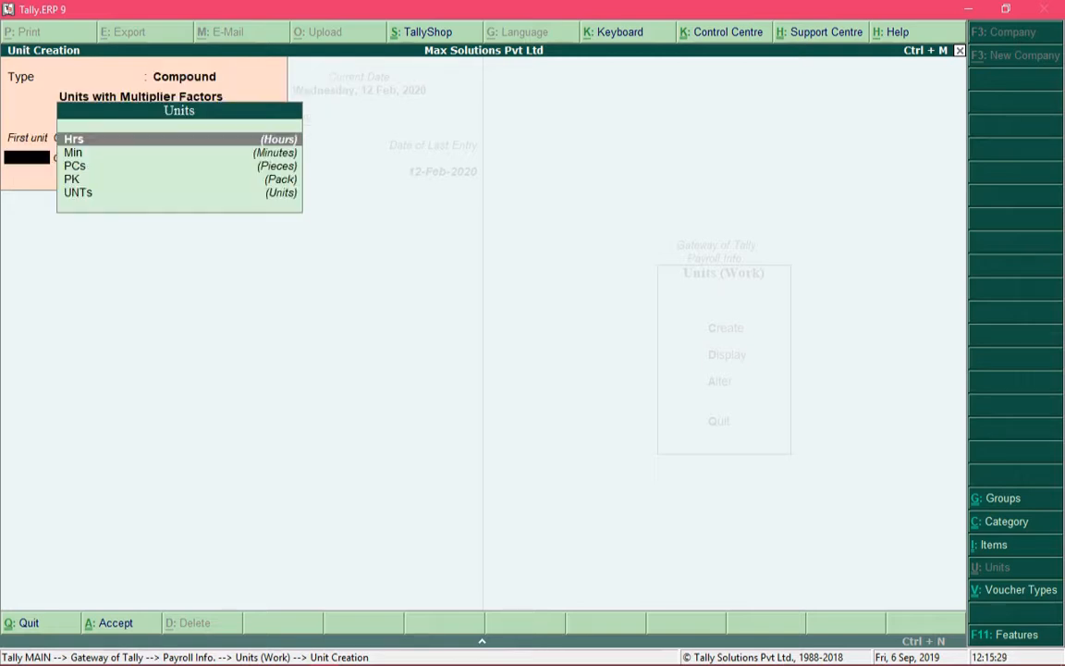
{"action": "key", "text": "Return"}
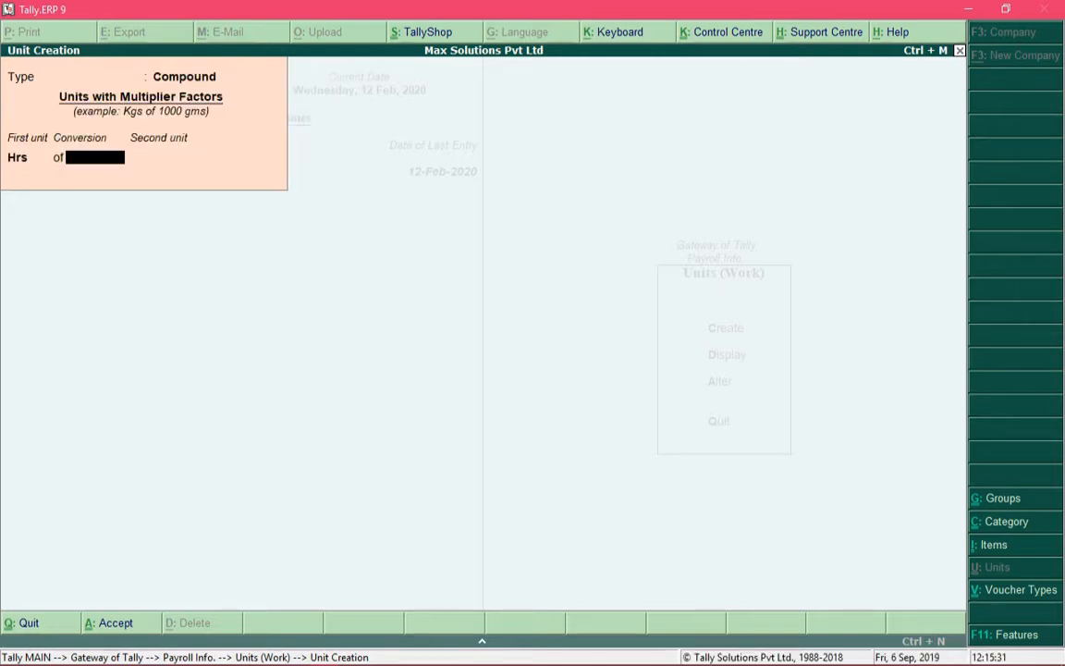
{"action": "type", "text": "60"}
{"action": "key", "text": "Return"}
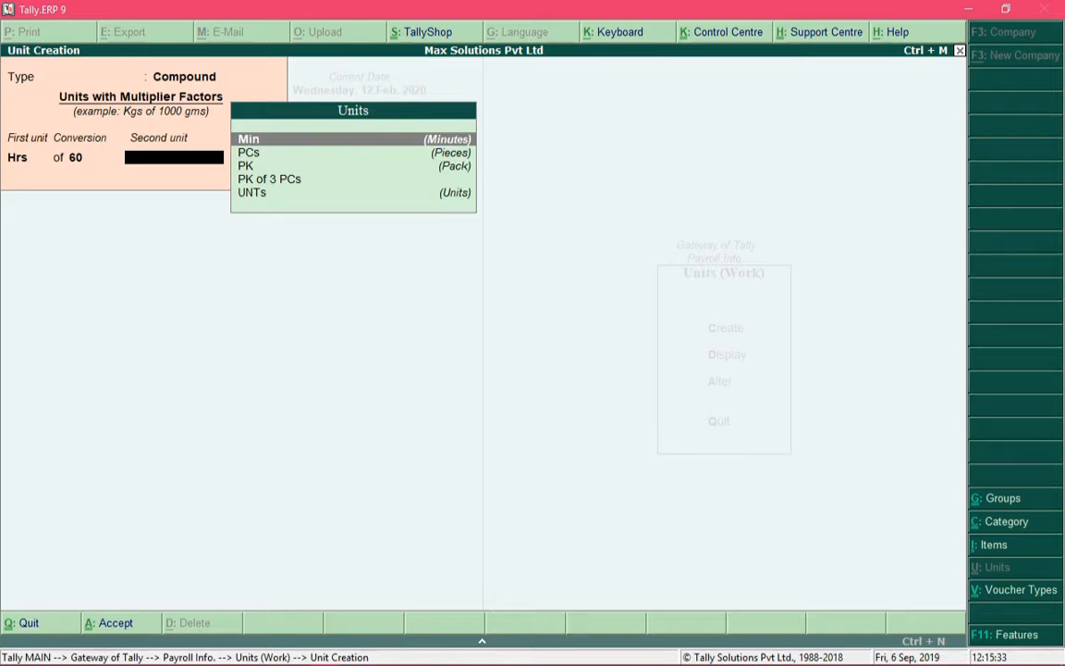
{"action": "key", "text": "Return"}
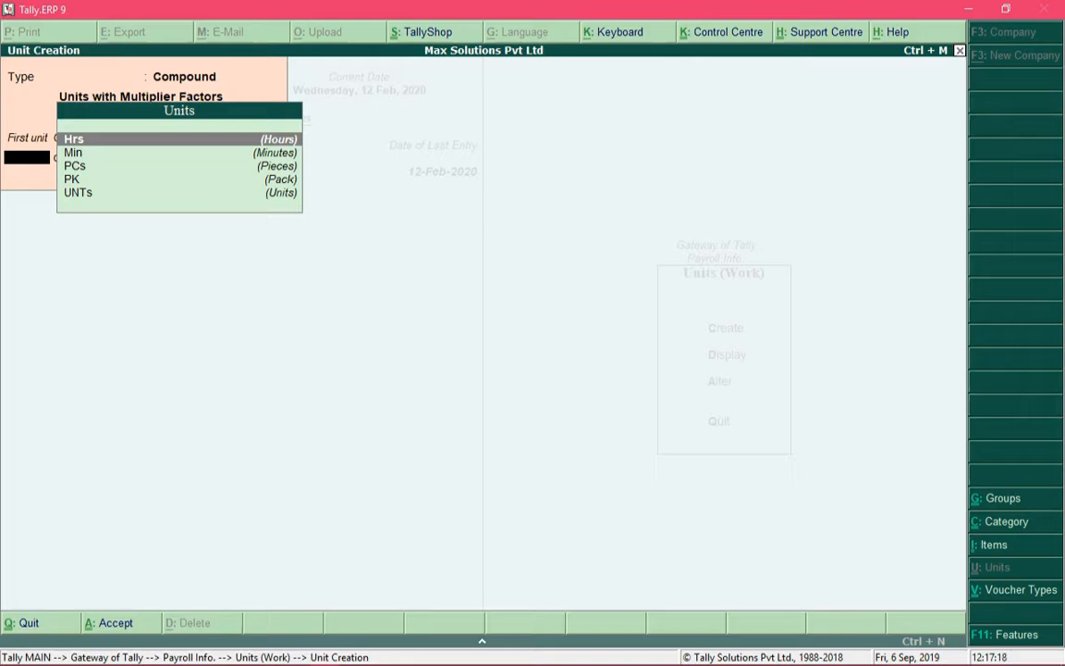
{"action": "key", "text": "Escape"}
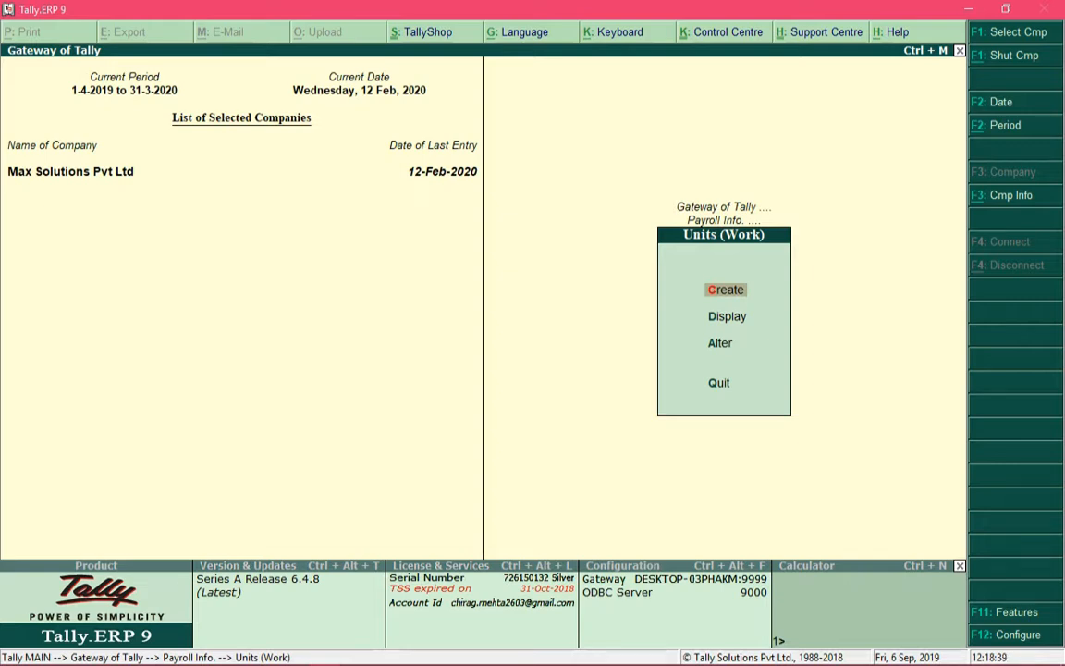
{"action": "key", "text": "Escape"}
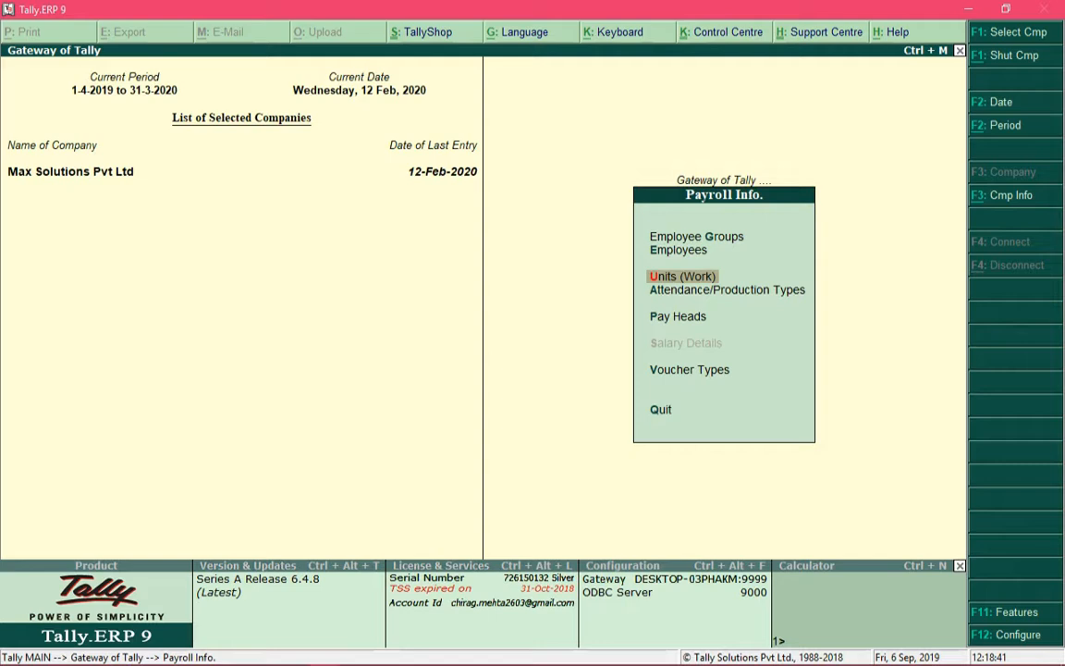
Create an attendance type named Present under Primary with the type Attendance / Leave with Pay
{"action": "key", "text": "Down"}
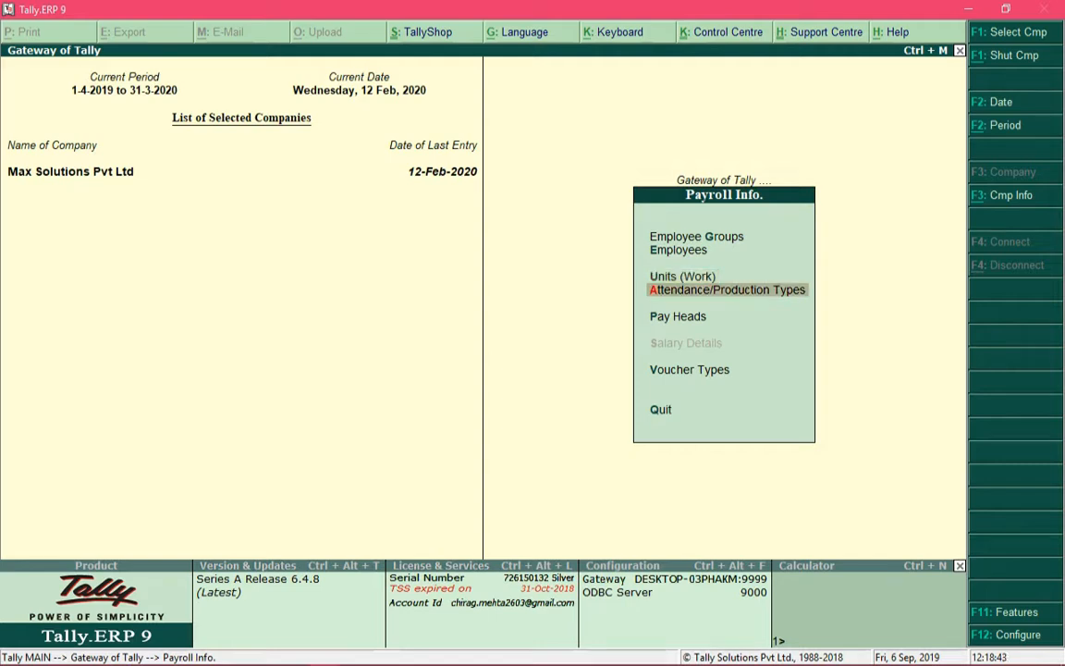
{"action": "key", "text": "Return"}
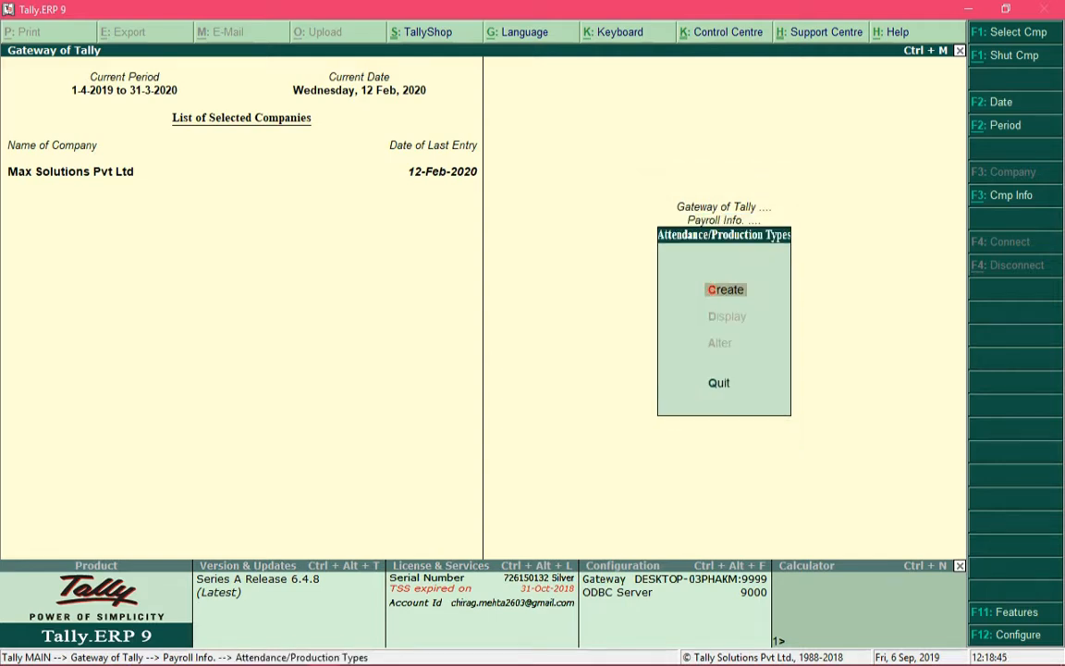
{"action": "key", "text": "Return"}
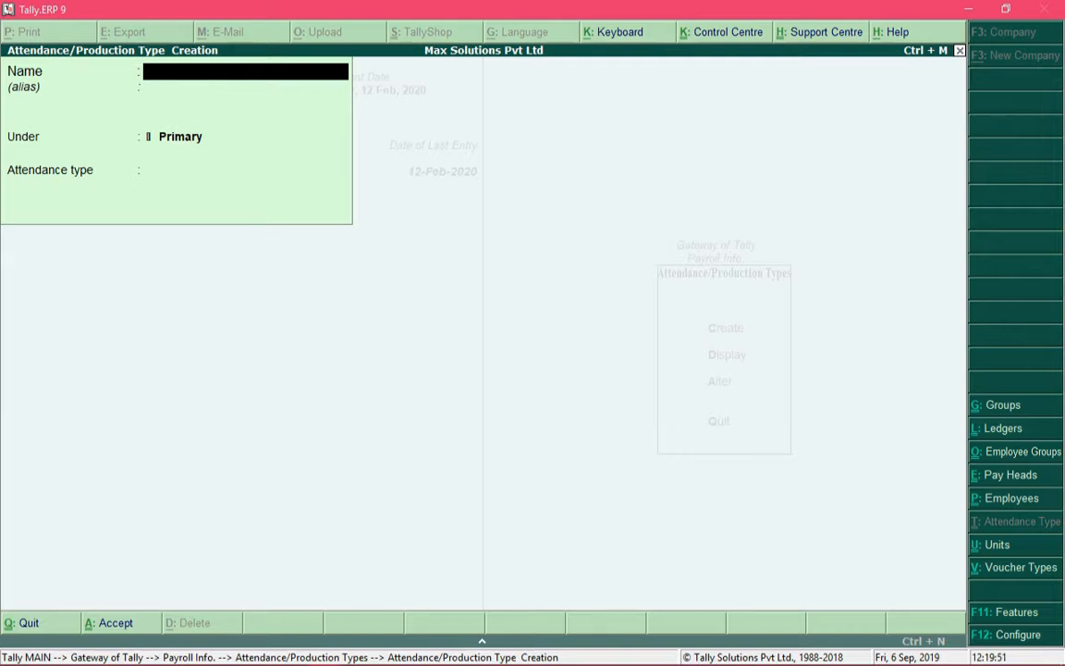
{"action": "type", "text": "Present"}
{"action": "key", "text": "Return"}
{"action": "key", "text": "Return"}
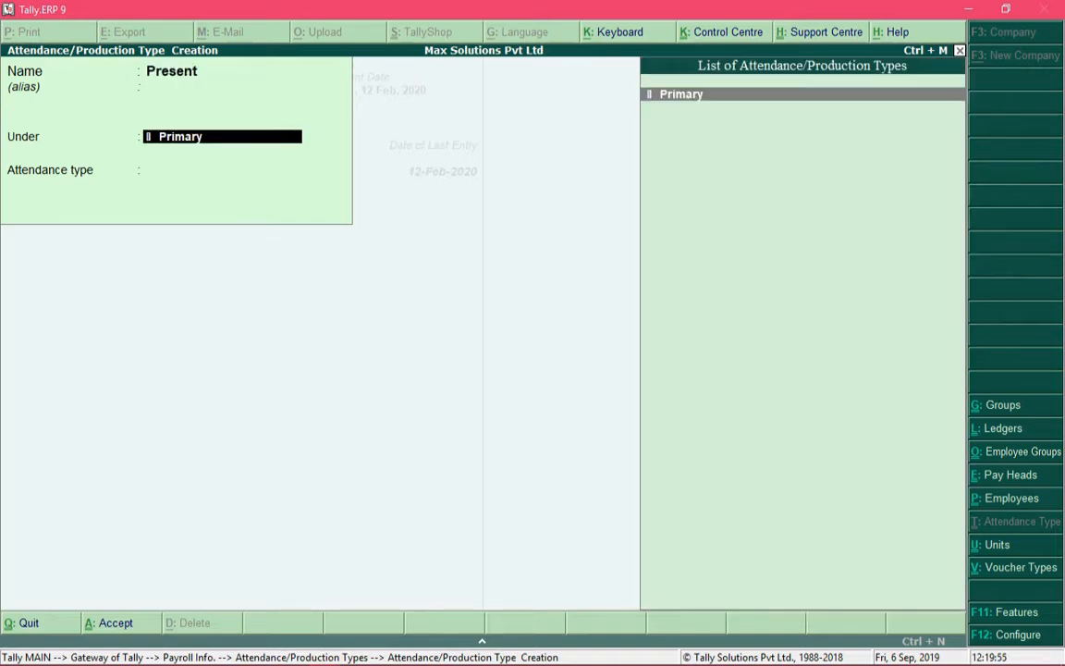
{"action": "key", "text": "Return"}
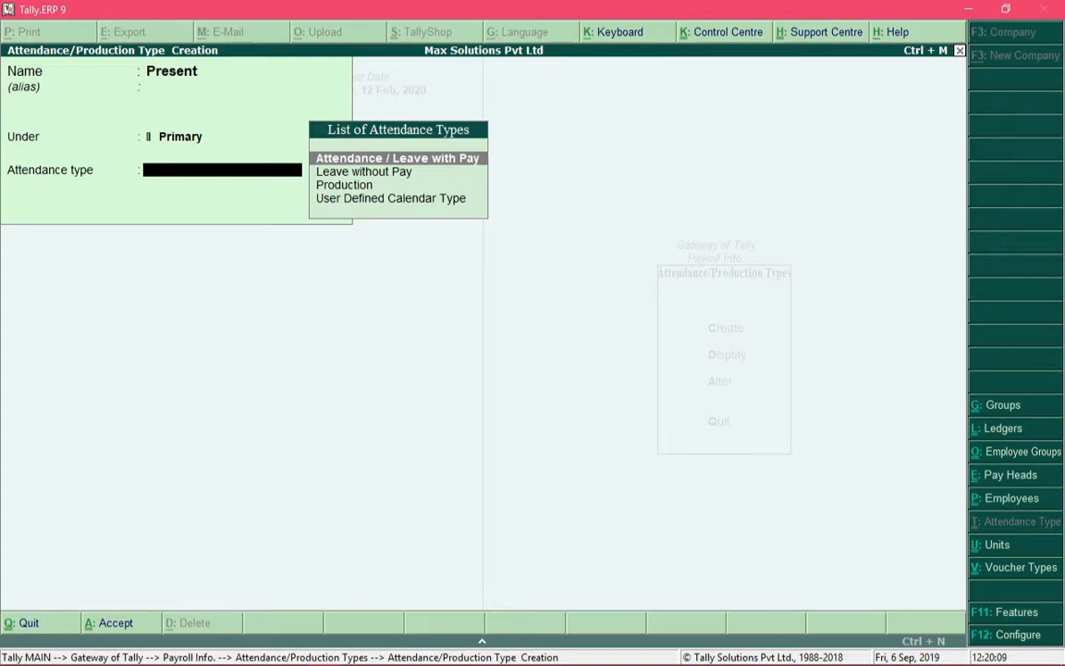
{"action": "key", "text": "Return"}
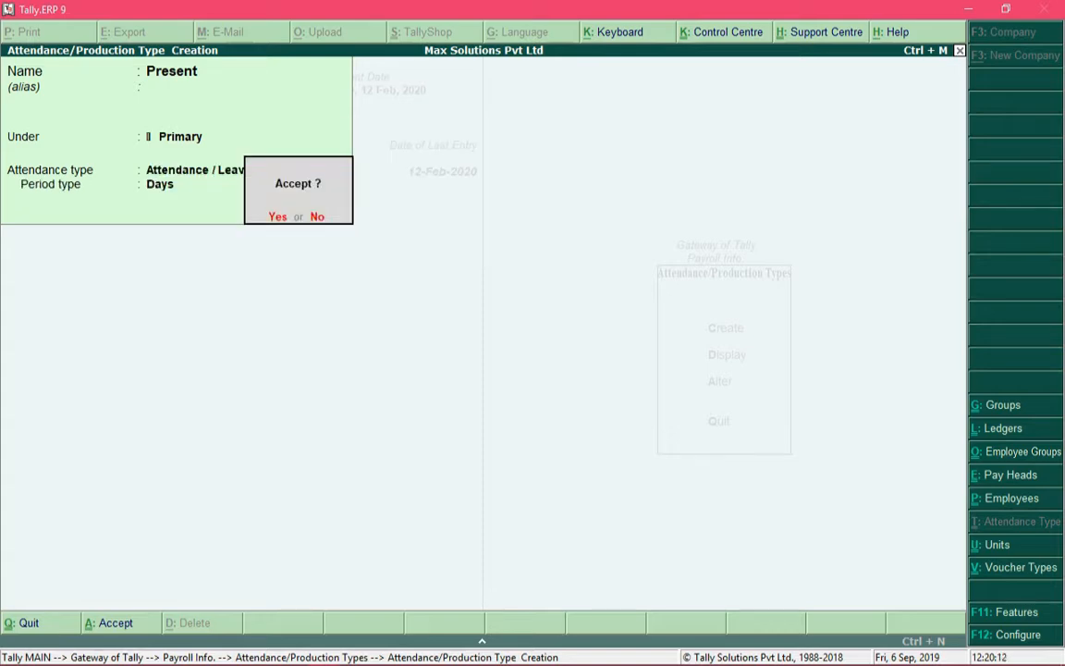
{"action": "key", "text": "Return"}
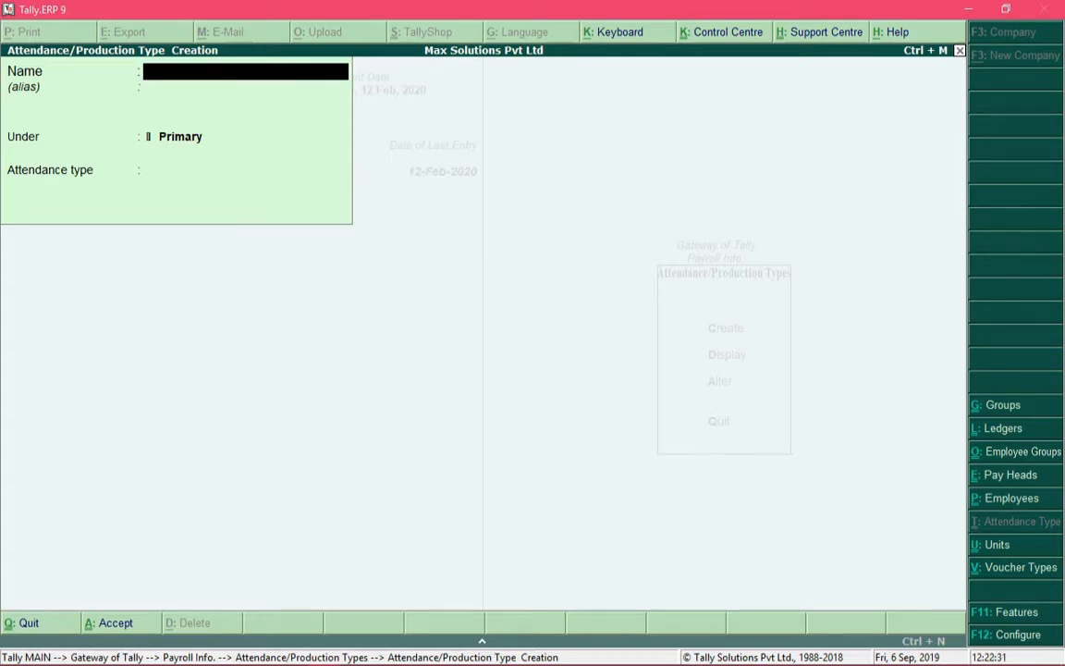
Create an attendance type named Absent under Primary with the type Leave without Pay
{"action": "type", "text": "Absent"}
{"action": "key", "text": "Return"}
{"action": "key", "text": "Return"}
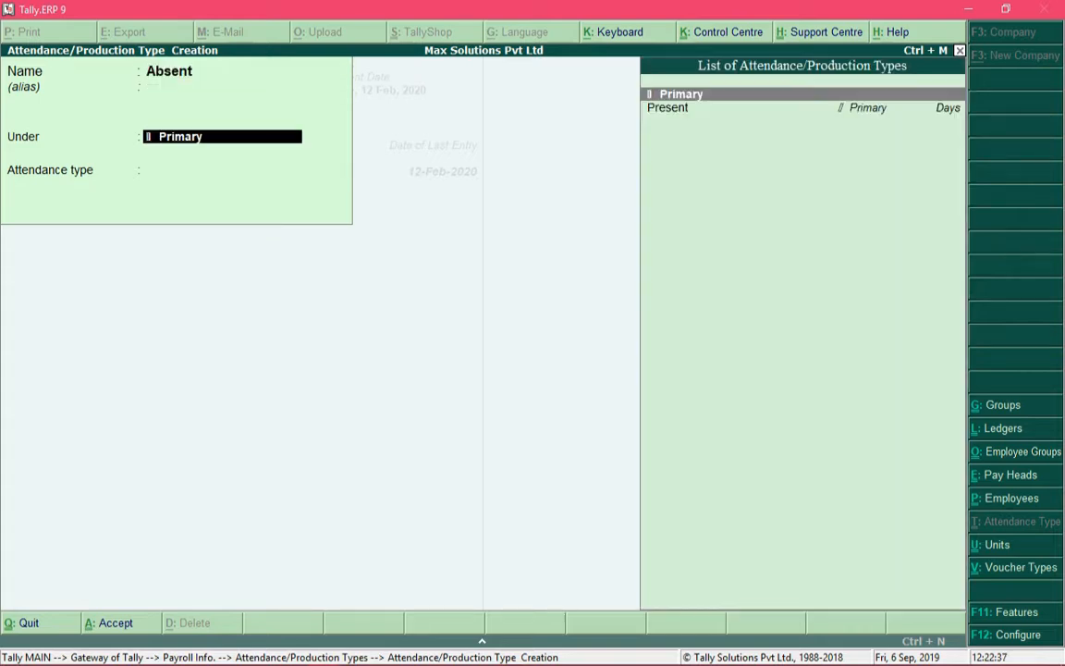
{"action": "key", "text": "Return"}
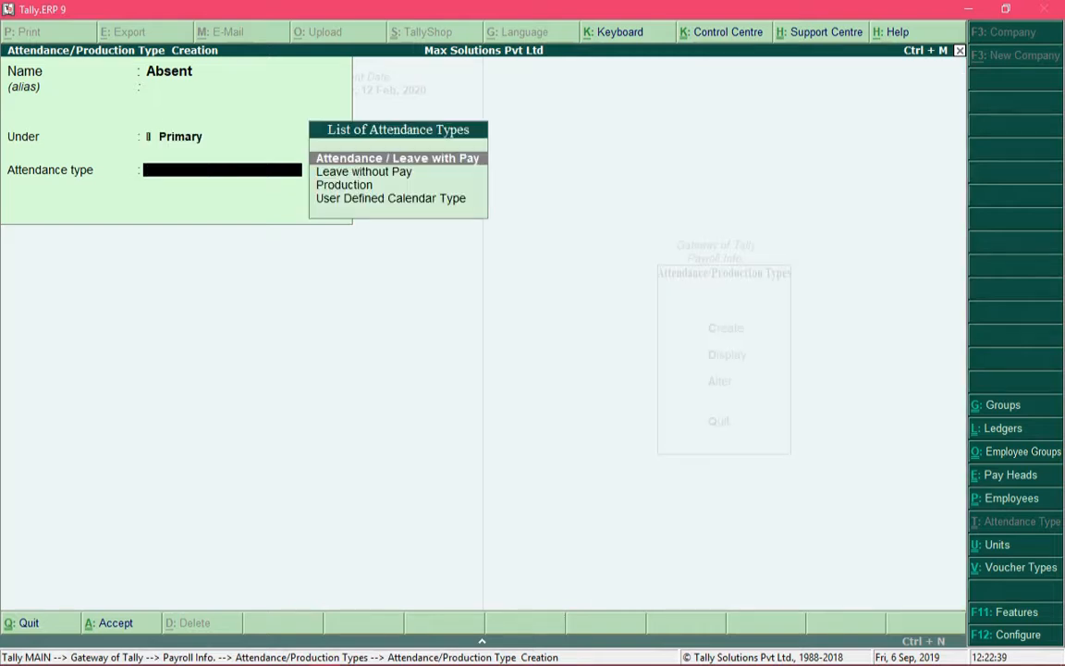
{"action": "key", "text": "Down"}
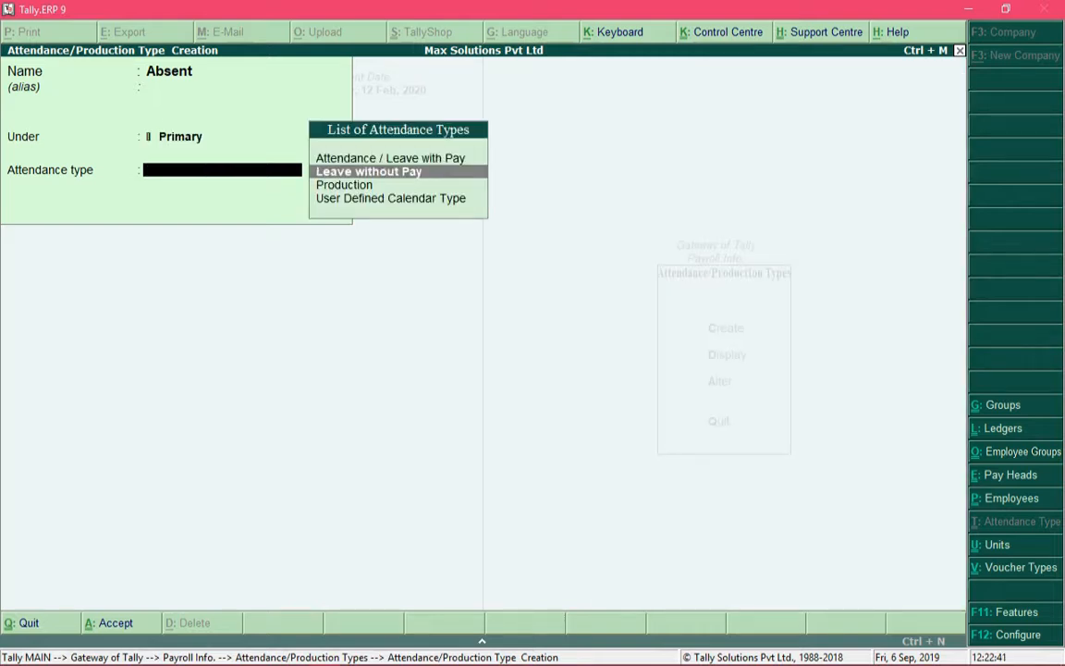
{"action": "key", "text": "Return"}
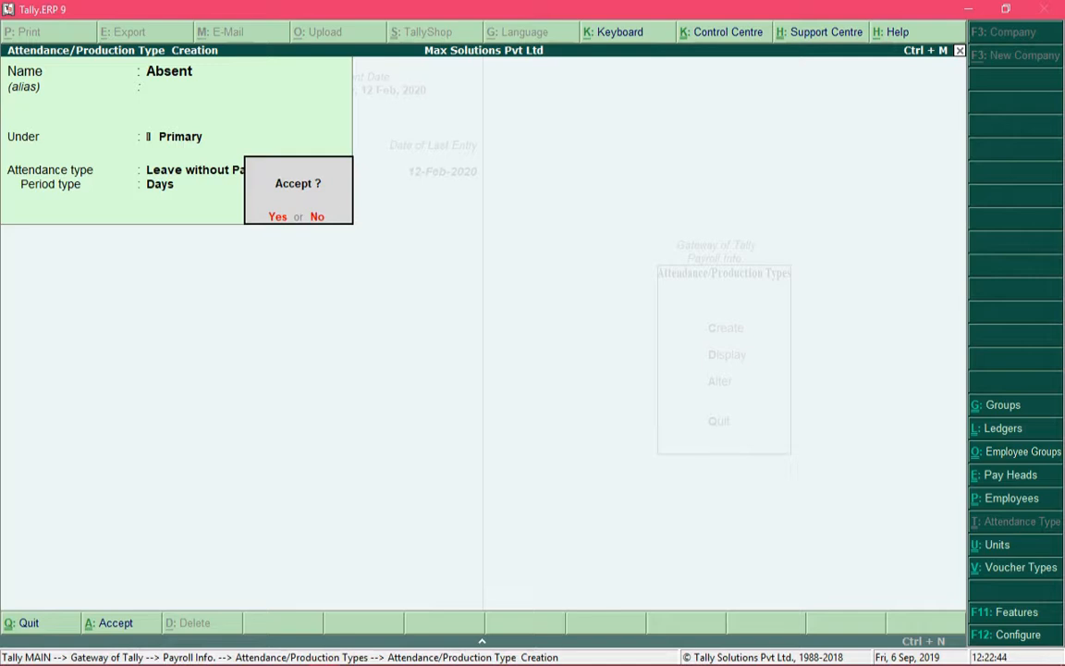
{"action": "key", "text": "Return"}
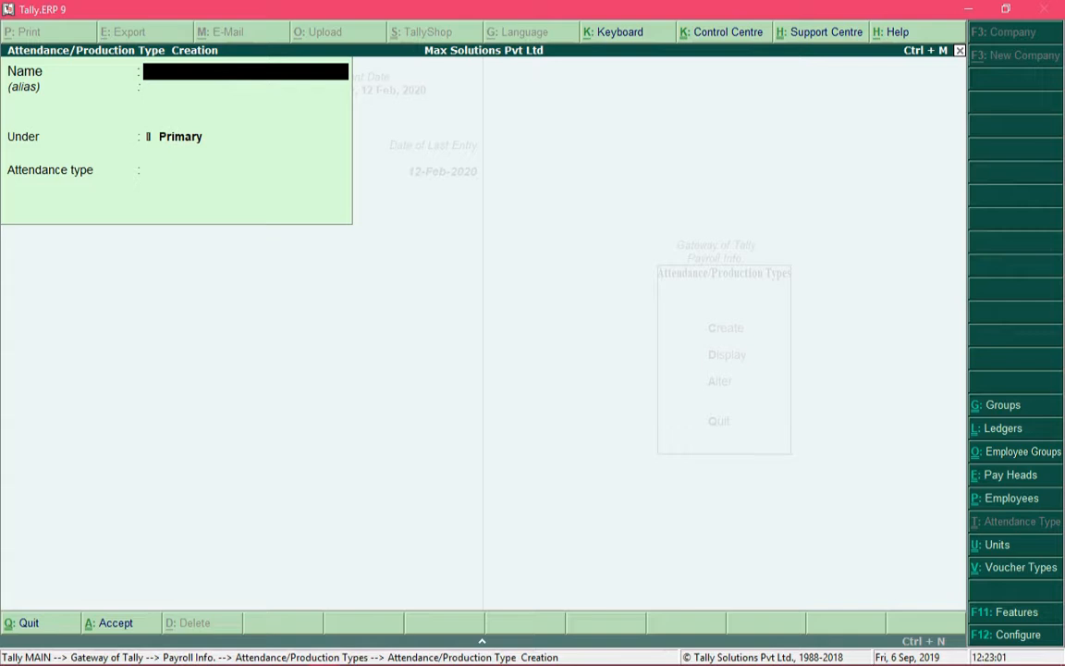
Create a production type named Overtime under Primary with the type Production and the unit Hrs of 60 Min
{"action": "type", "text": "Overtime"}
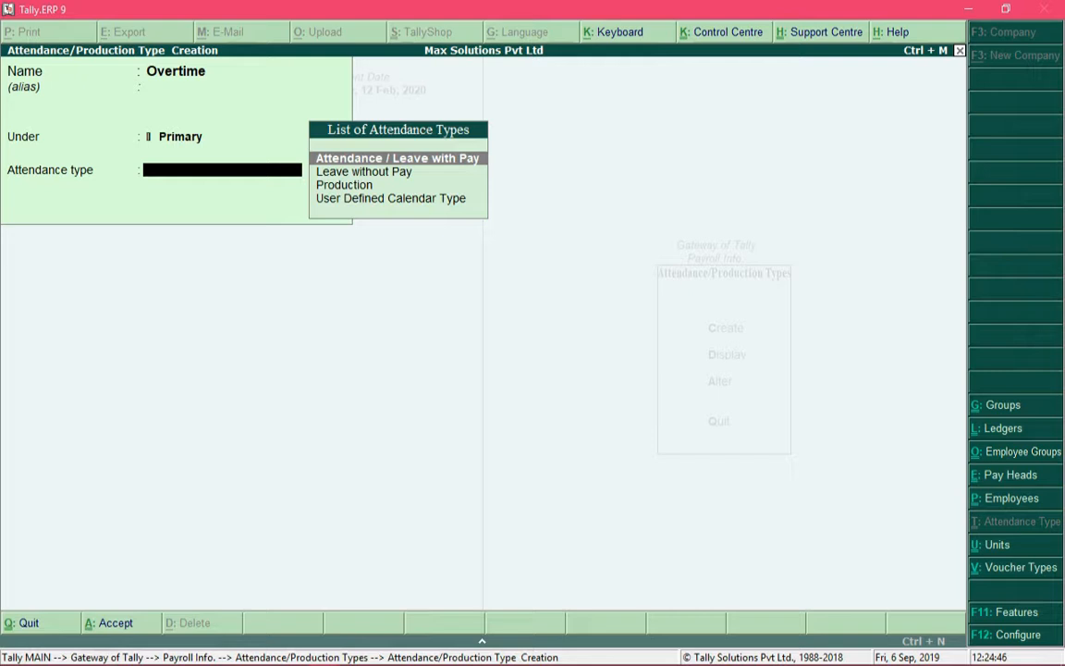
{"action": "key", "text": "Down"}
{"action": "key", "text": "Down"}
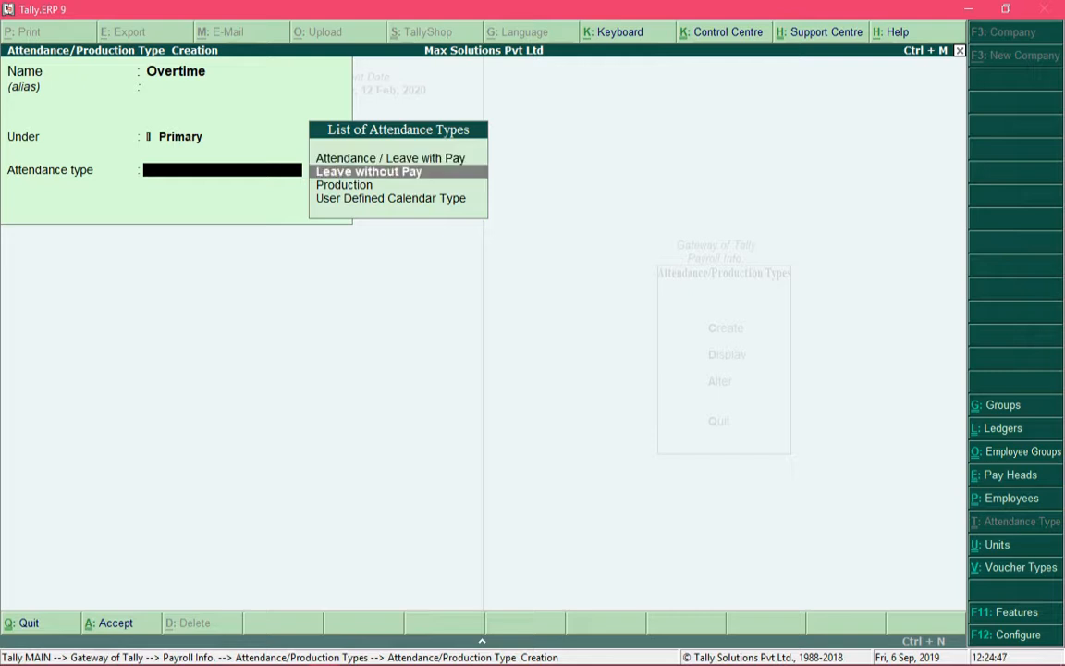
{"action": "key", "text": "Return"}
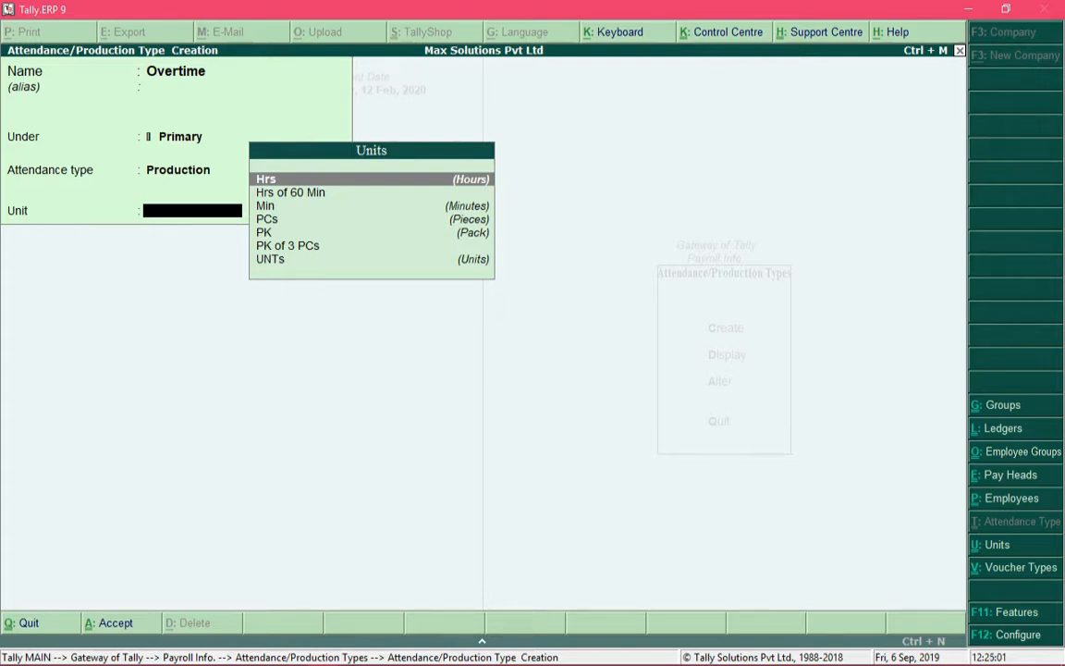
{"action": "key", "text": "Down"}
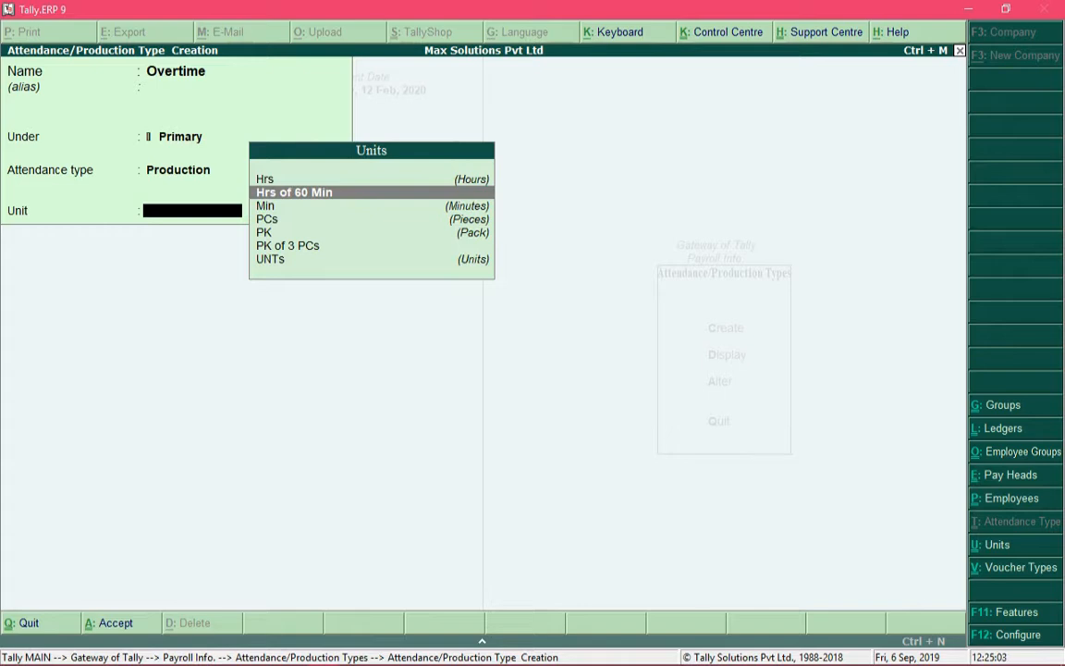
{"action": "key", "text": "Return"}
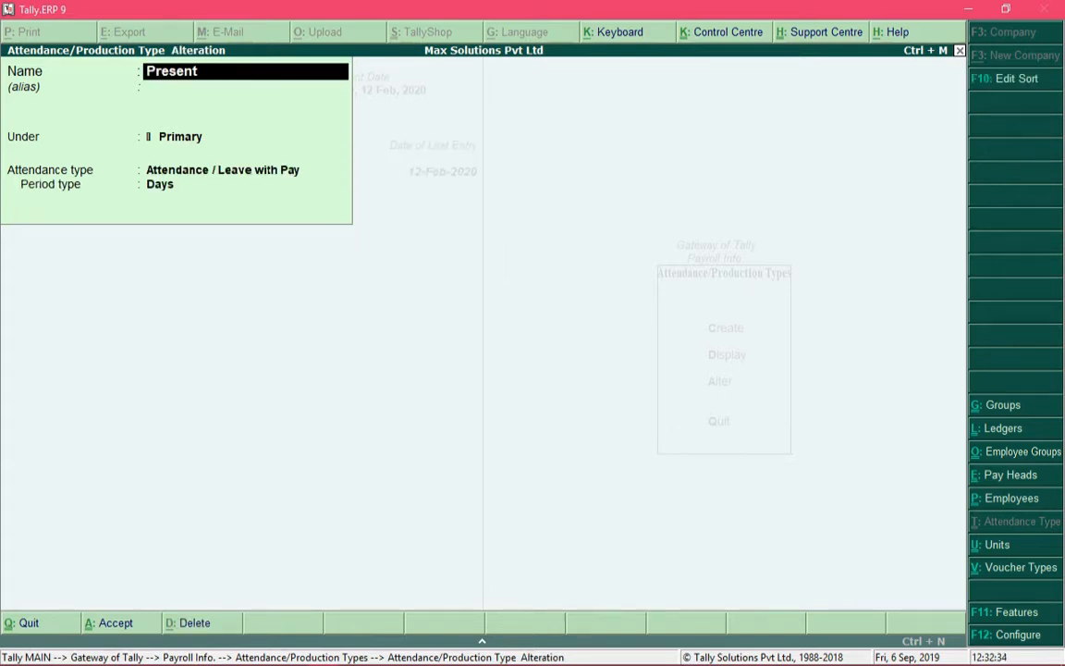
Review the Present attendance type's settings and the attendance types it can be assigned
{"action": "key", "text": "Return"}
{"action": "key", "text": "Return"}
{"action": "key", "text": "Return"}
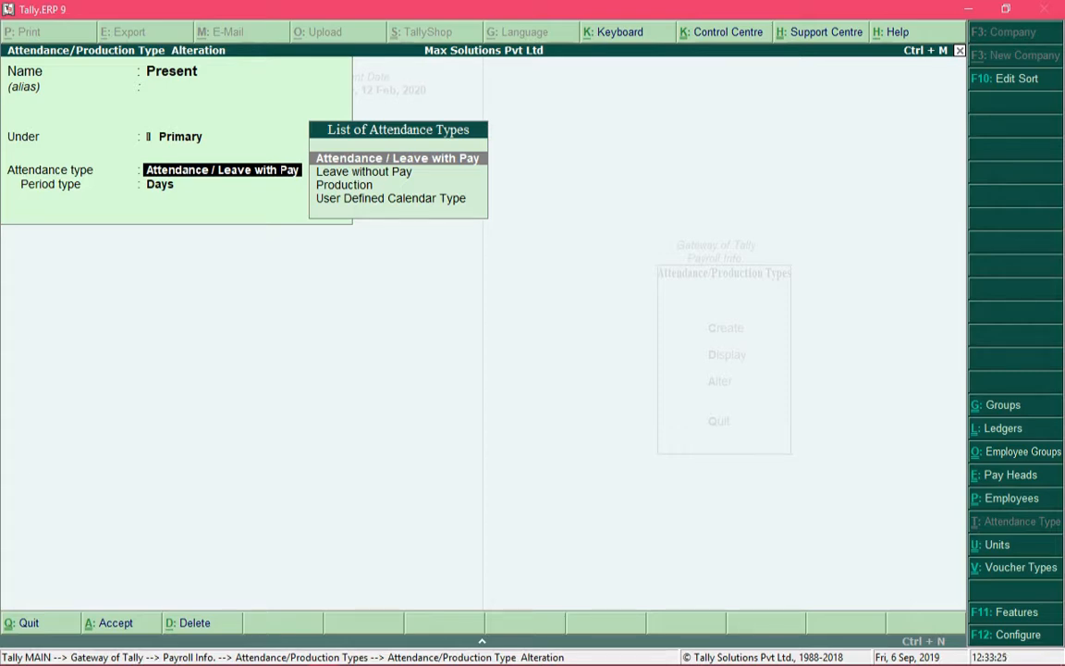
{"action": "key", "text": "Down"}
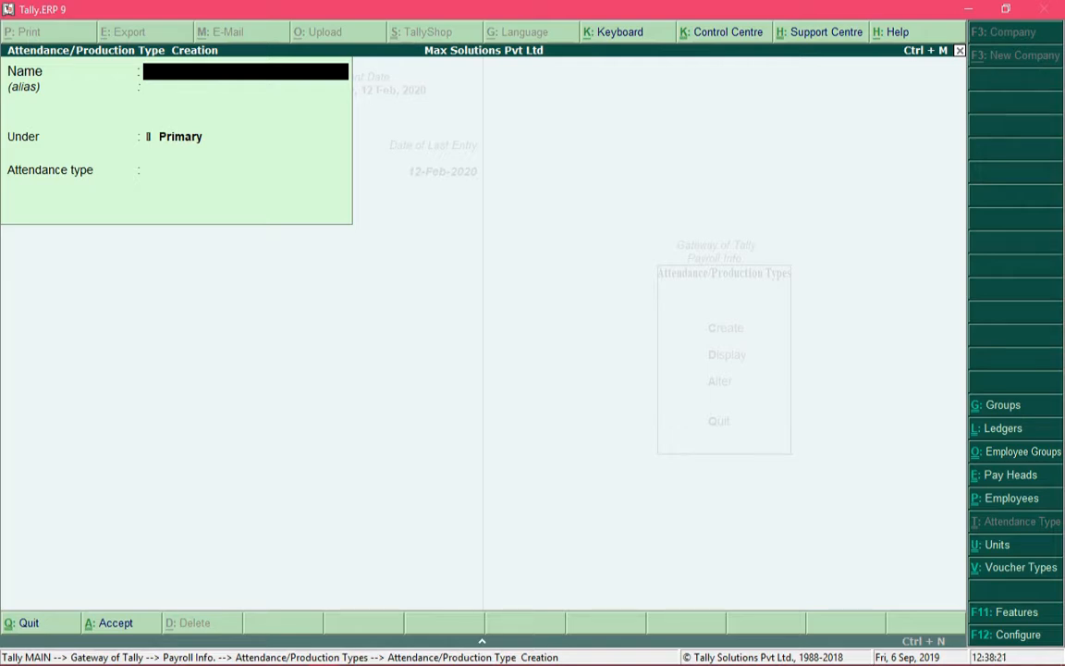
Leave the attendance/production types and start a new pay head named Basic without an alias
{"action": "key", "text": "Escape"}
{"action": "key", "text": "Return"}
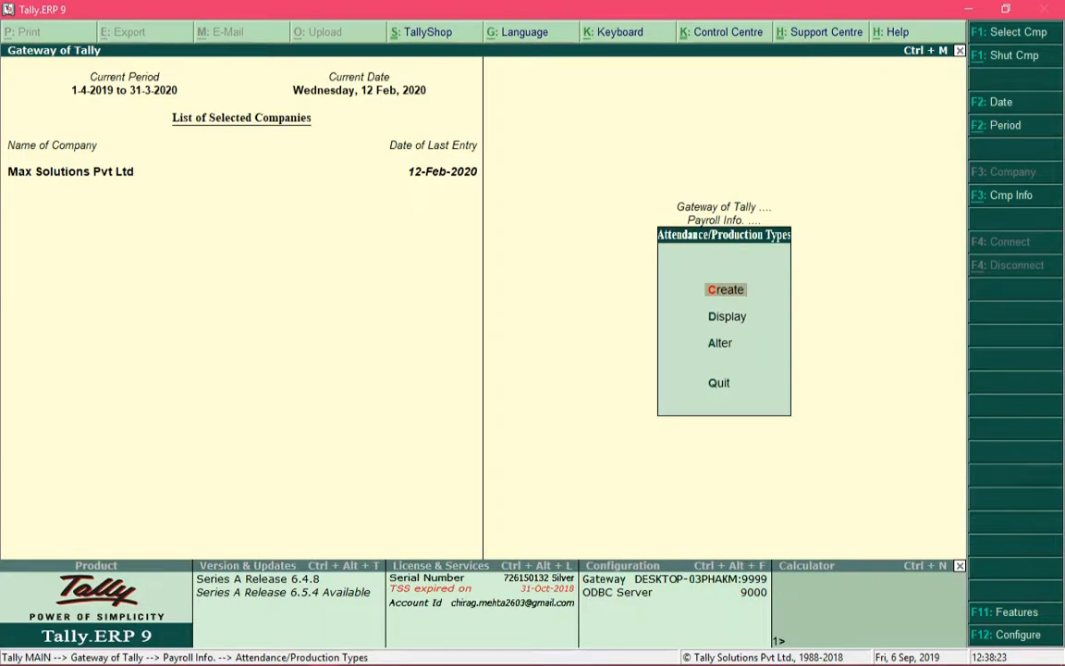
{"action": "key", "text": "Escape"}
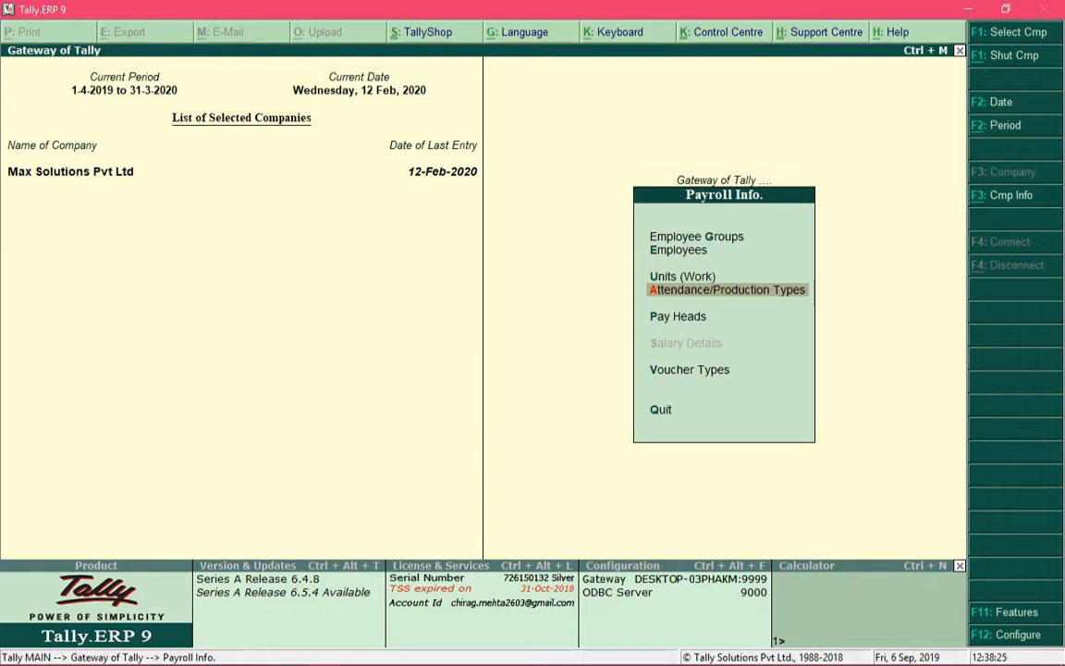
{"action": "key", "text": "Down"}
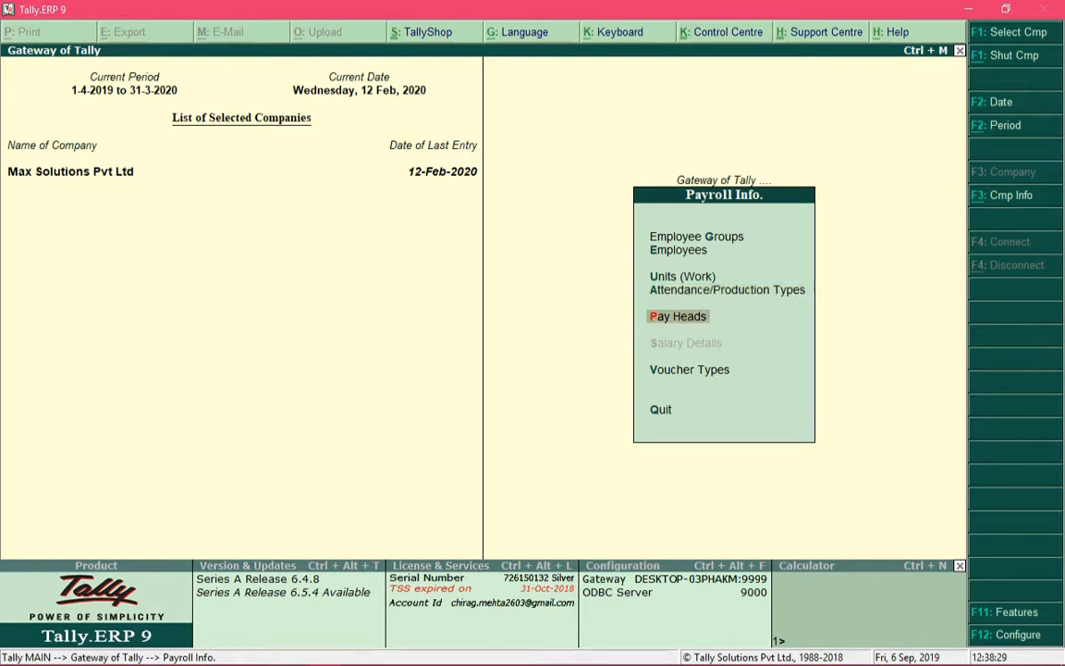
{"action": "key", "text": "Return"}
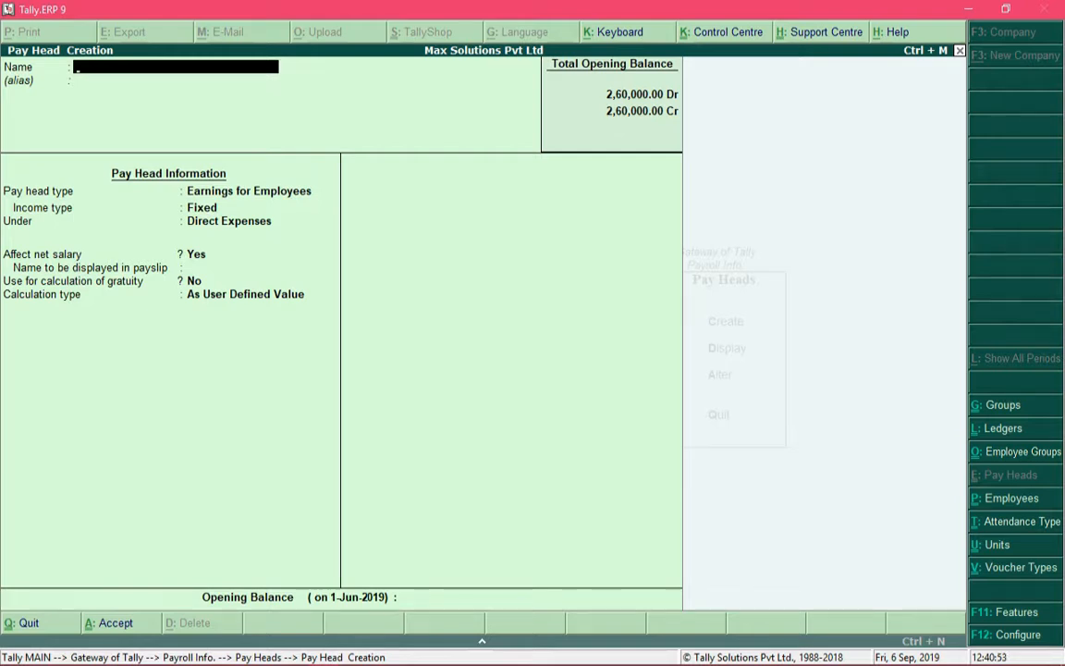
{"action": "type", "text": "Basic"}
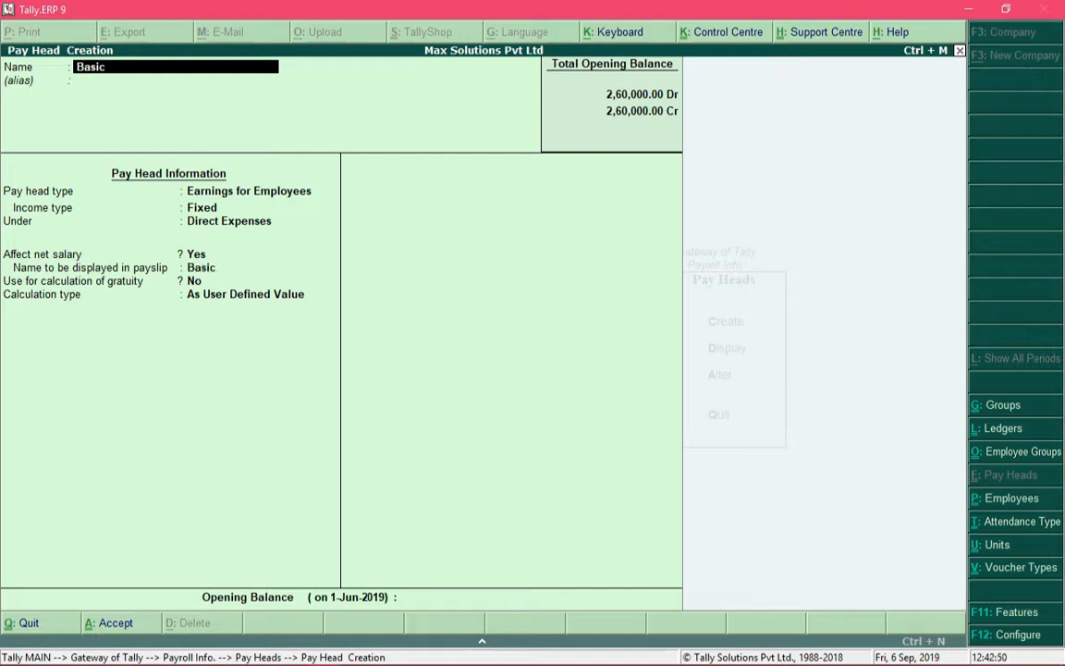
{"action": "key", "text": "Return"}
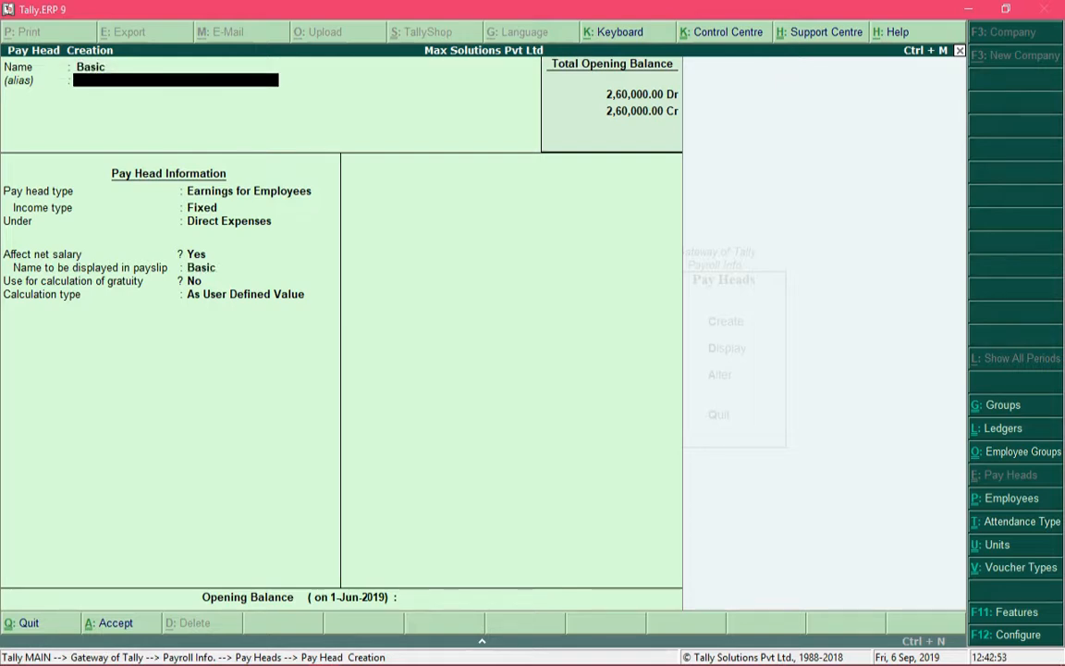
{"action": "key", "text": "Return"}
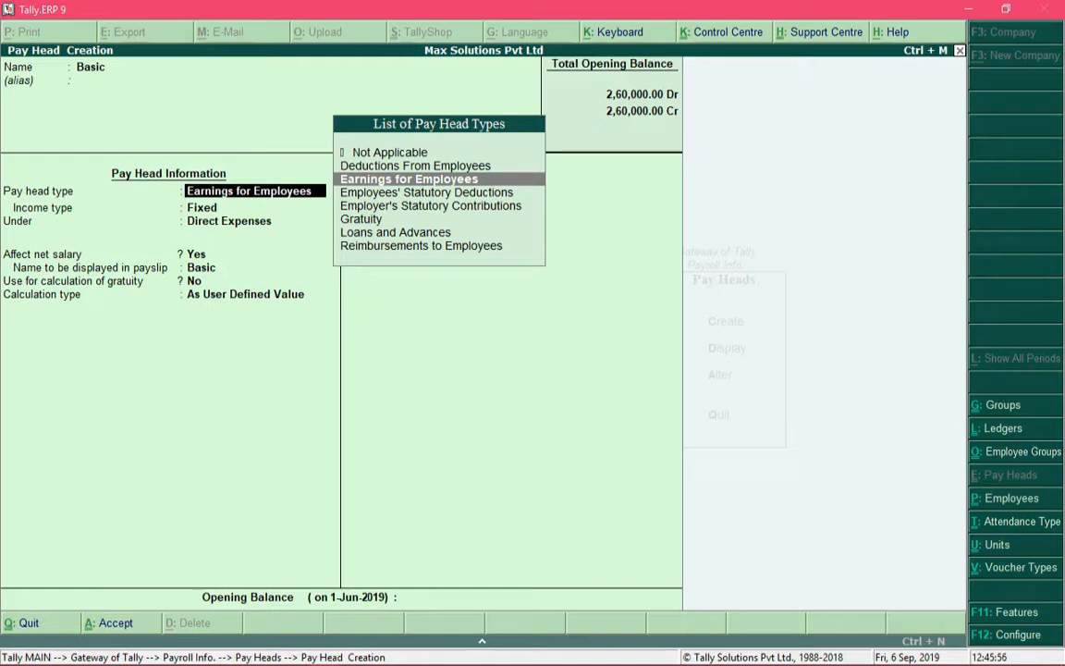
Look through the pay head types available for the Basic pay head
{"action": "key", "text": "Down"}
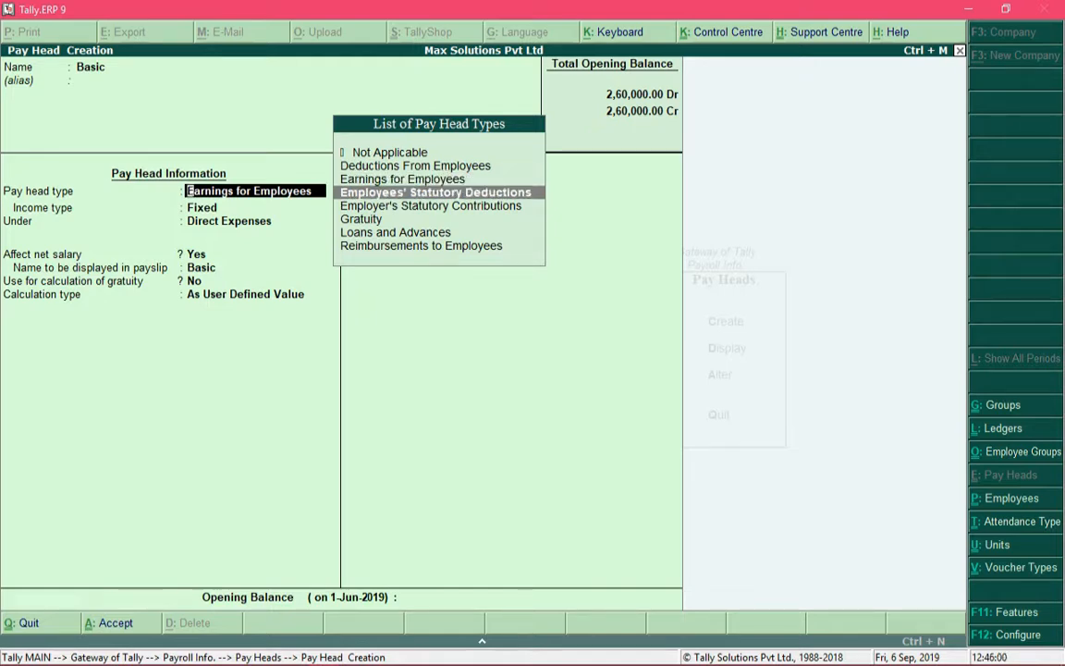
{"action": "key", "text": "Up"}
{"action": "key", "text": "Up"}
{"action": "key", "text": "Down"}
{"action": "key", "text": "Down"}
{"action": "key", "text": "Down"}
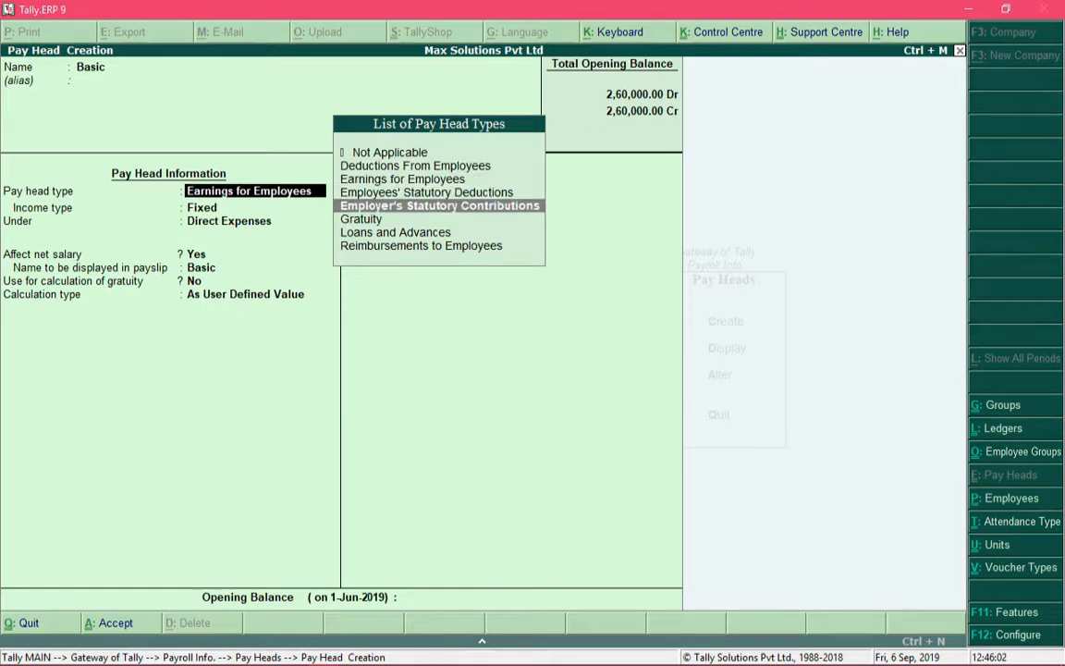
{"action": "key", "text": "Down"}
{"action": "key", "text": "Down"}
{"action": "key", "text": "Up"}
{"action": "key", "text": "Up"}
{"action": "key", "text": "Up"}
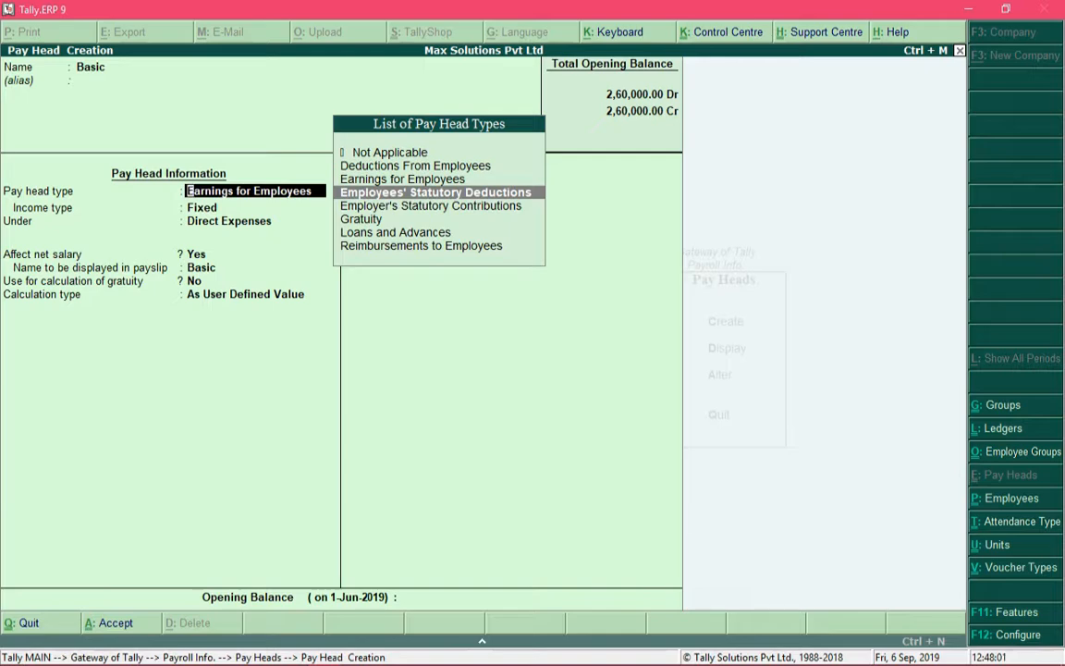
Set the Basic pay head's type to Earnings for Employees and its income type to Fixed
{"action": "key", "text": "Up"}
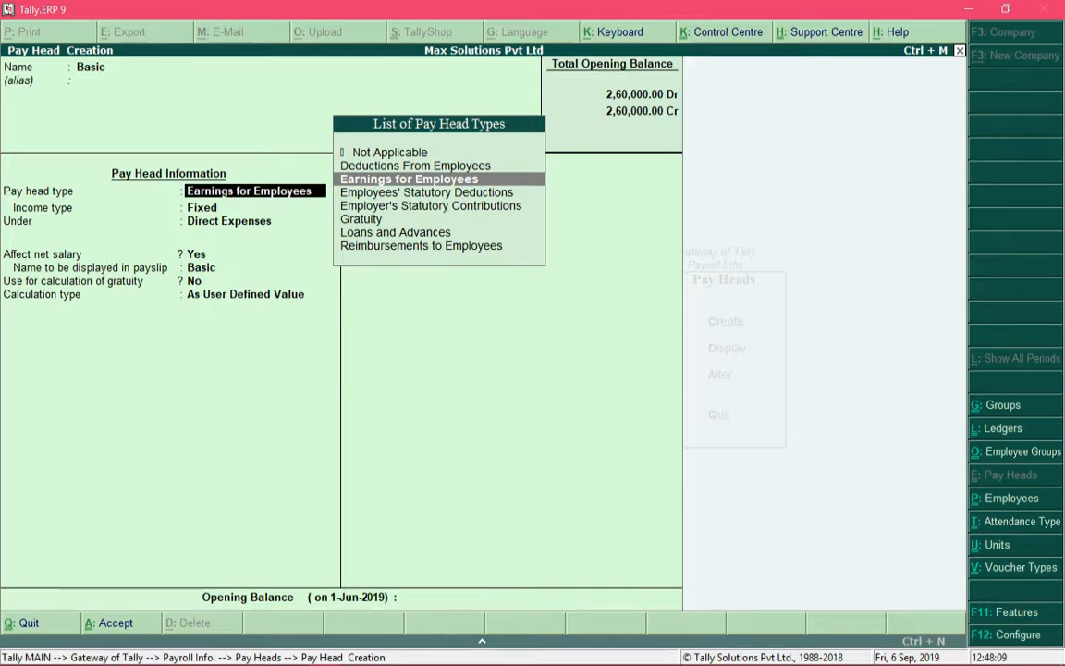
{"action": "key", "text": "Return"}
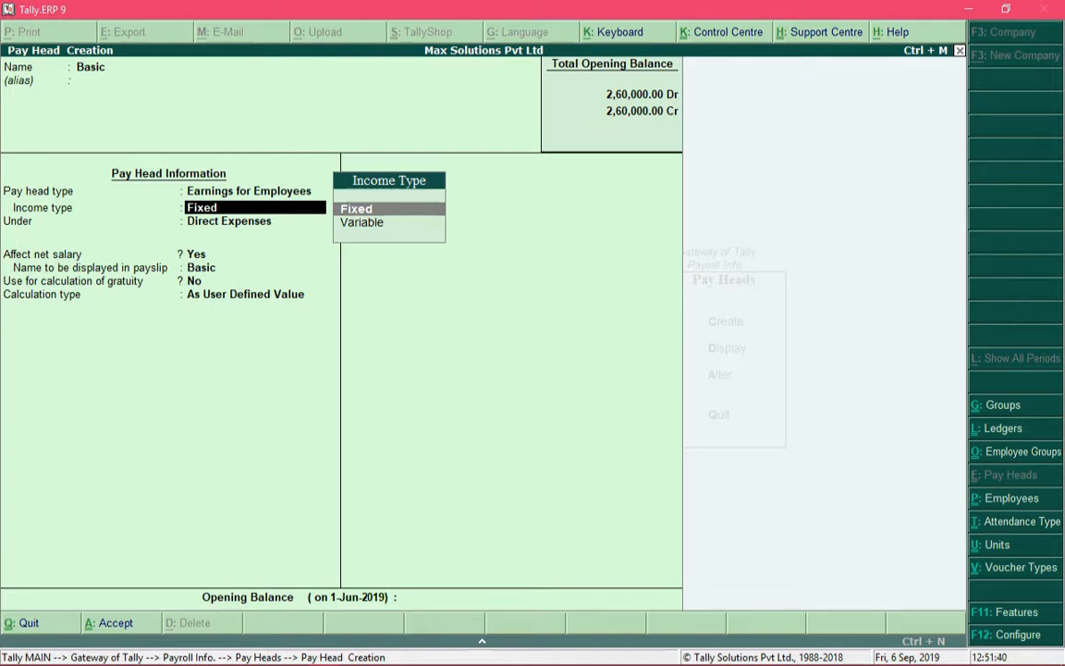
{"action": "key", "text": "Return"}
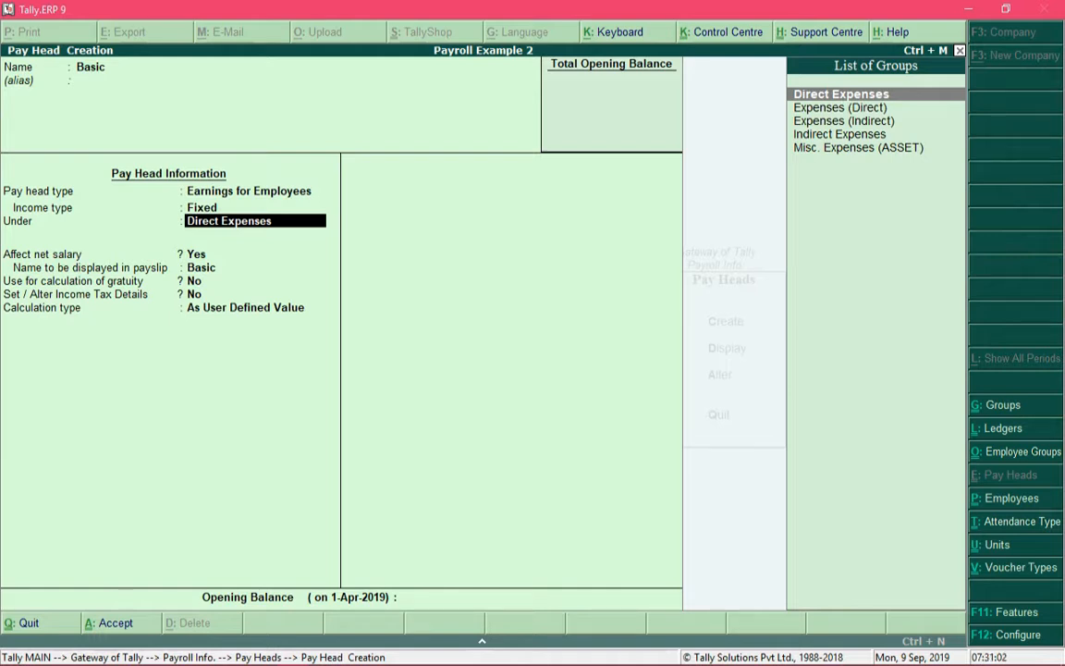
Place the Basic pay head under the Indirect Expenses group
{"action": "type", "text": "Indi"}
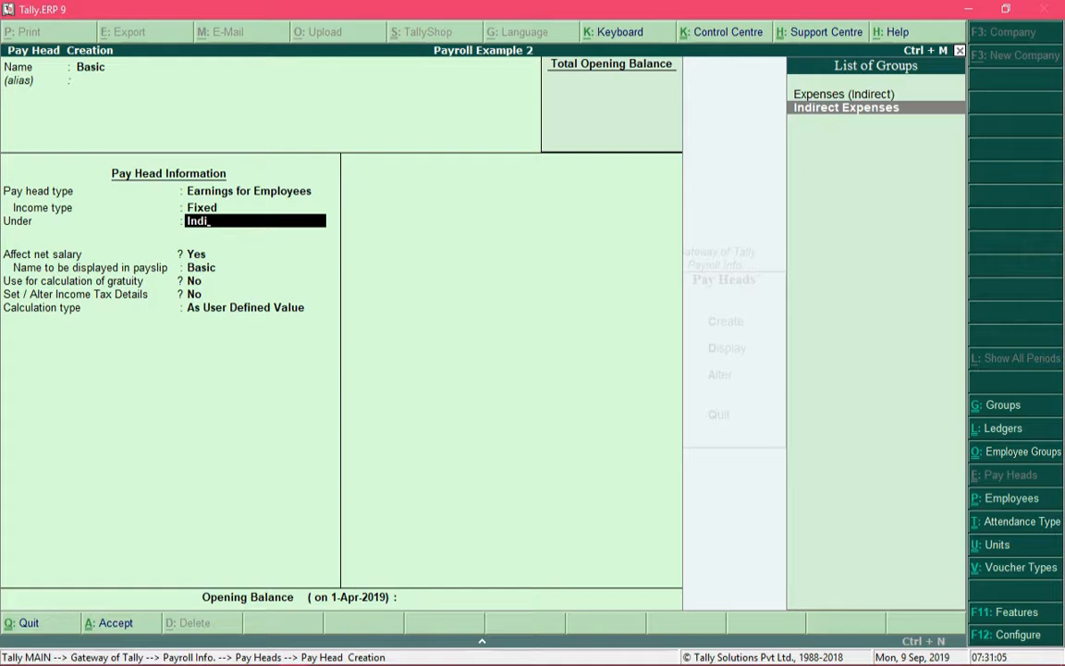
{"action": "key", "text": "Return"}
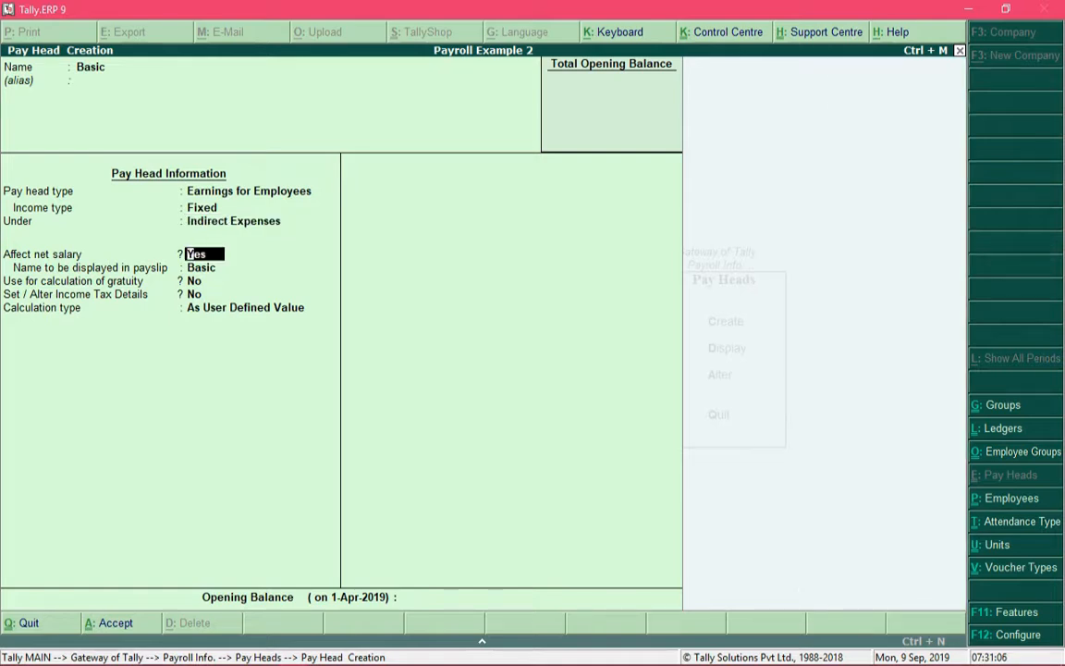
{"action": "key", "text": "BackSpace"}
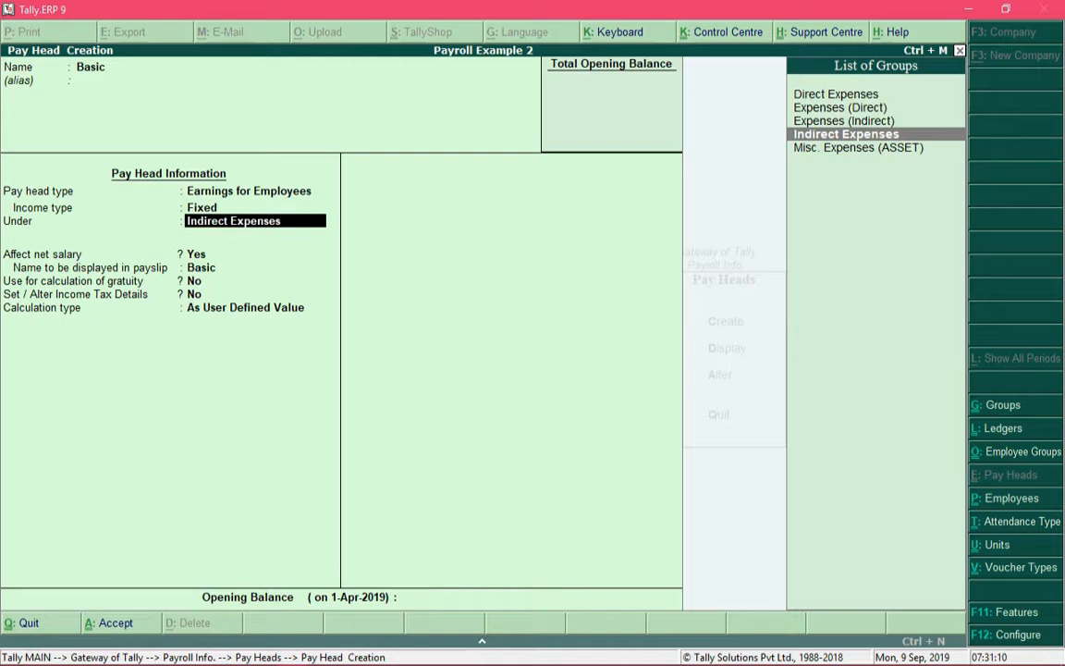
{"action": "key", "text": "Return"}
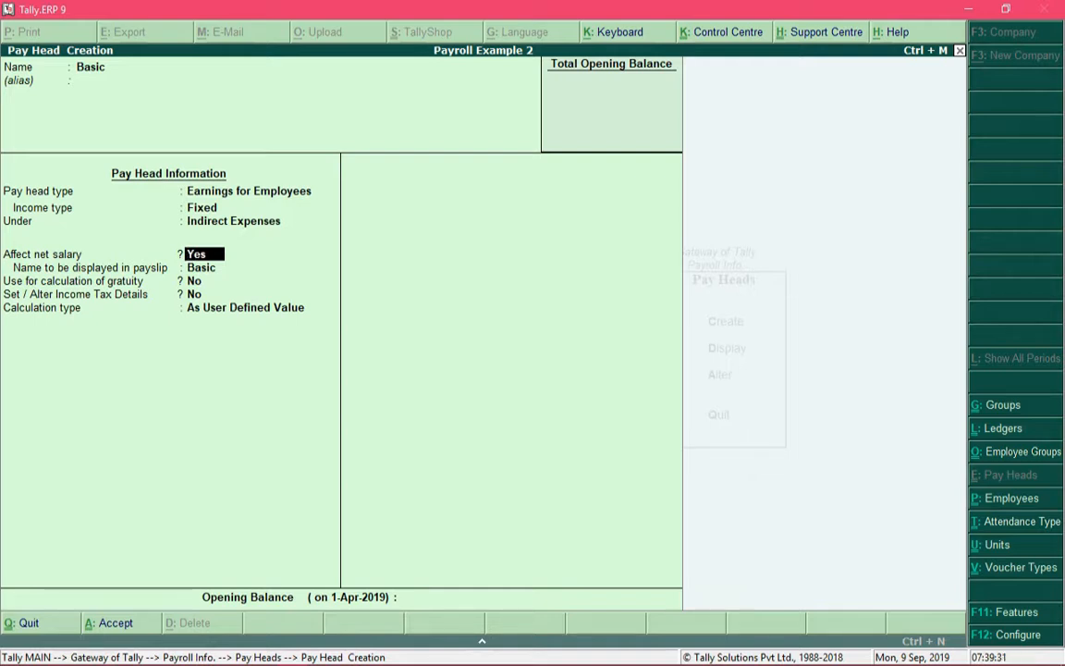
Keep Affect net salary as Yes and set the name displayed in the payslip to Basic Pay
{"action": "key", "text": "Return"}
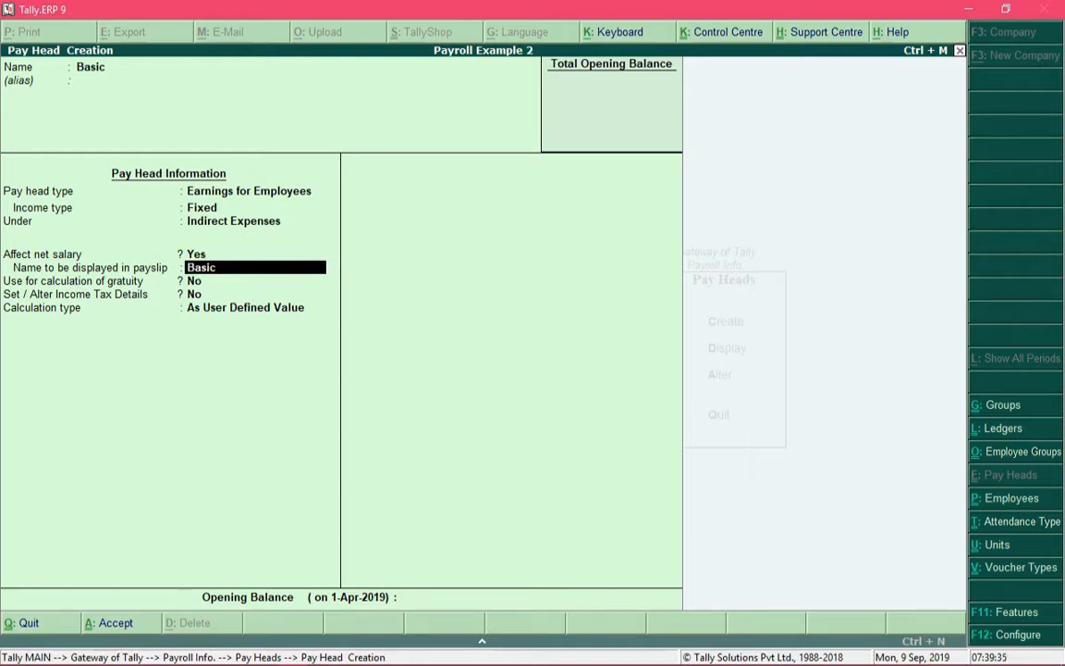
{"action": "key", "text": "End"}
{"action": "type", "text": "Pay"}
{"action": "key", "text": "Return"}
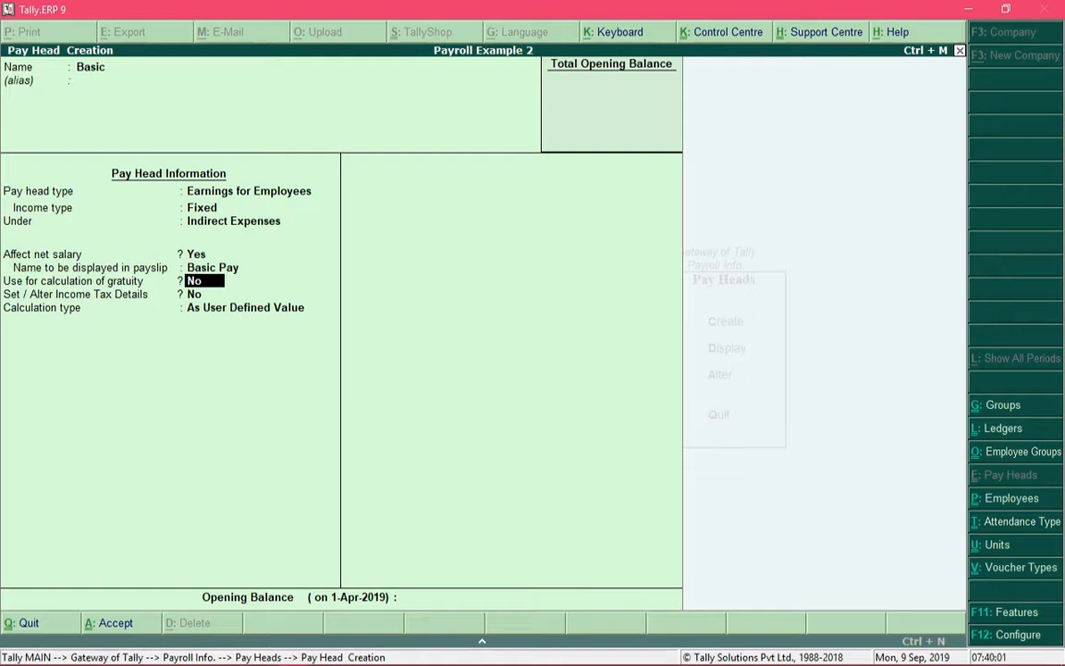
Set the use of the Basic pay head for calculation of gratuity to No
{"action": "type", "text": "y"}
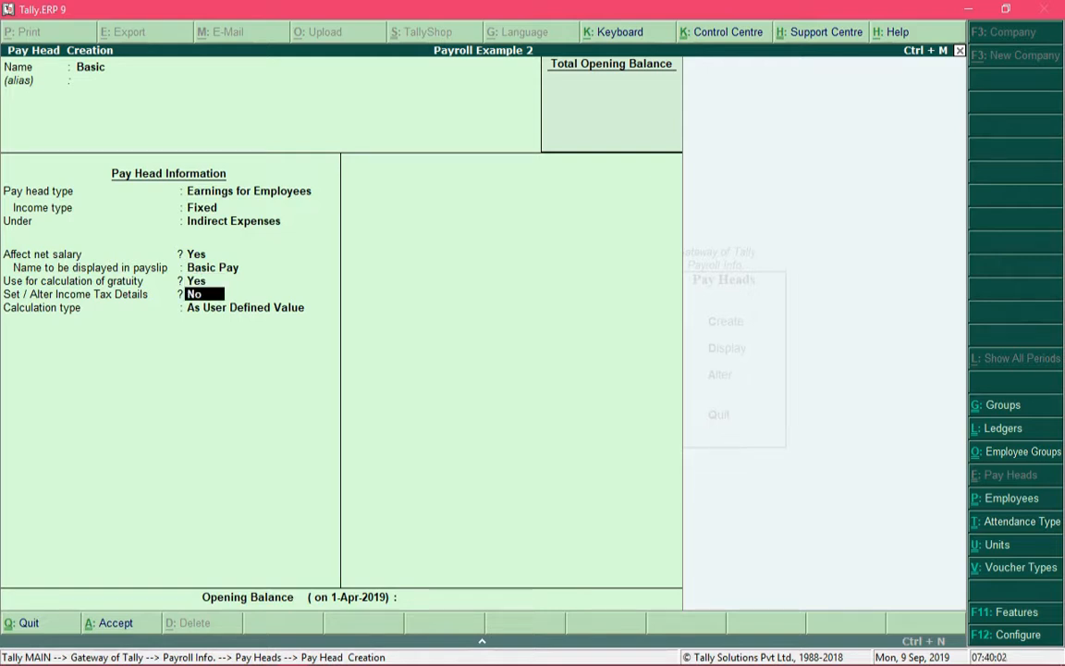
{"action": "key", "text": "Up"}
{"action": "type", "text": "no"}
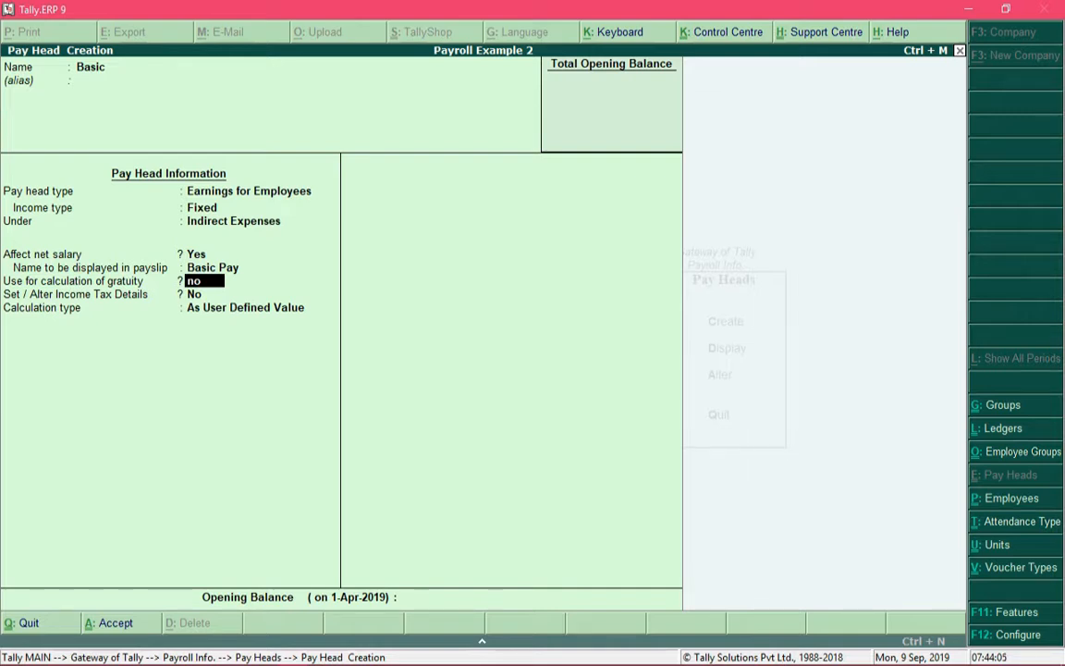
{"action": "key", "text": "Return"}
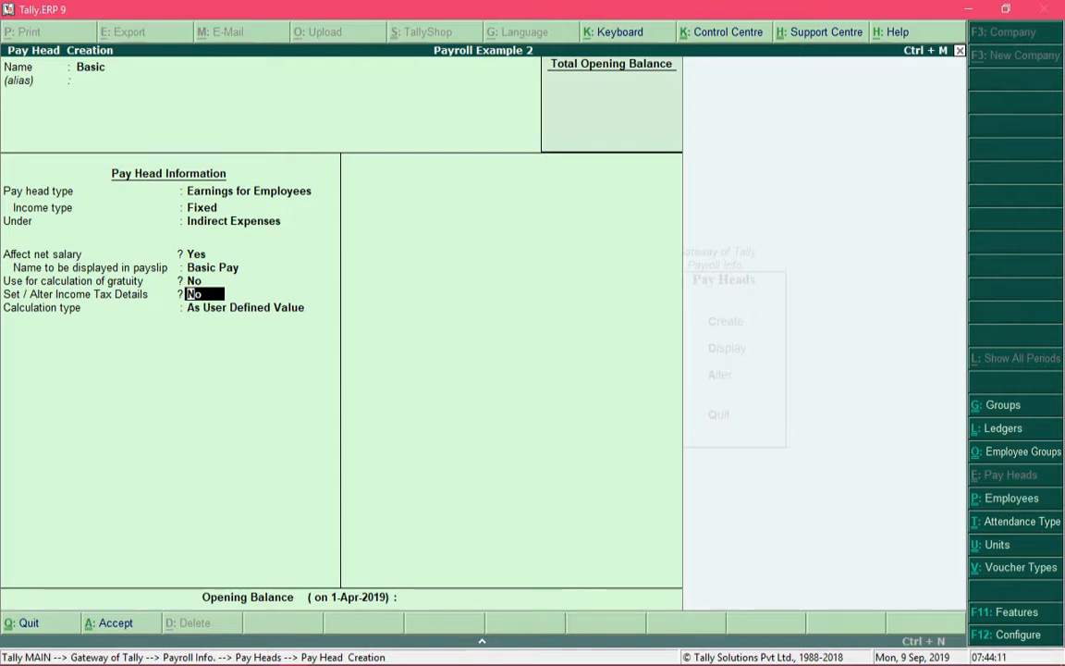
Enable income tax details for the Basic pay head and set its income tax component to Basic Salary
{"action": "type", "text": "y"}
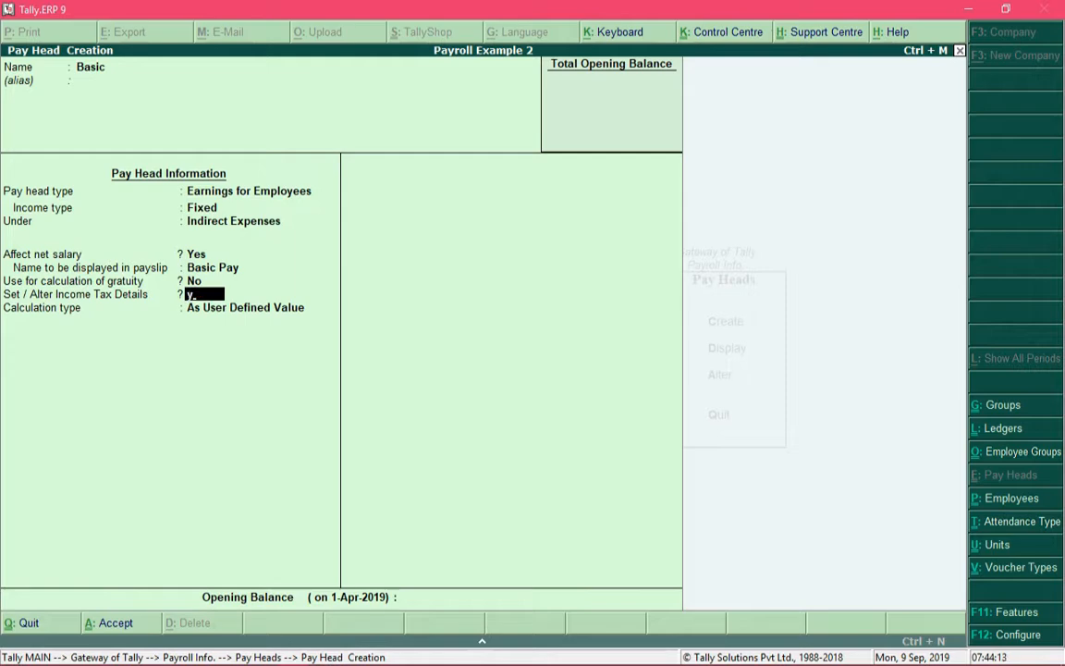
{"action": "key", "text": "Return"}
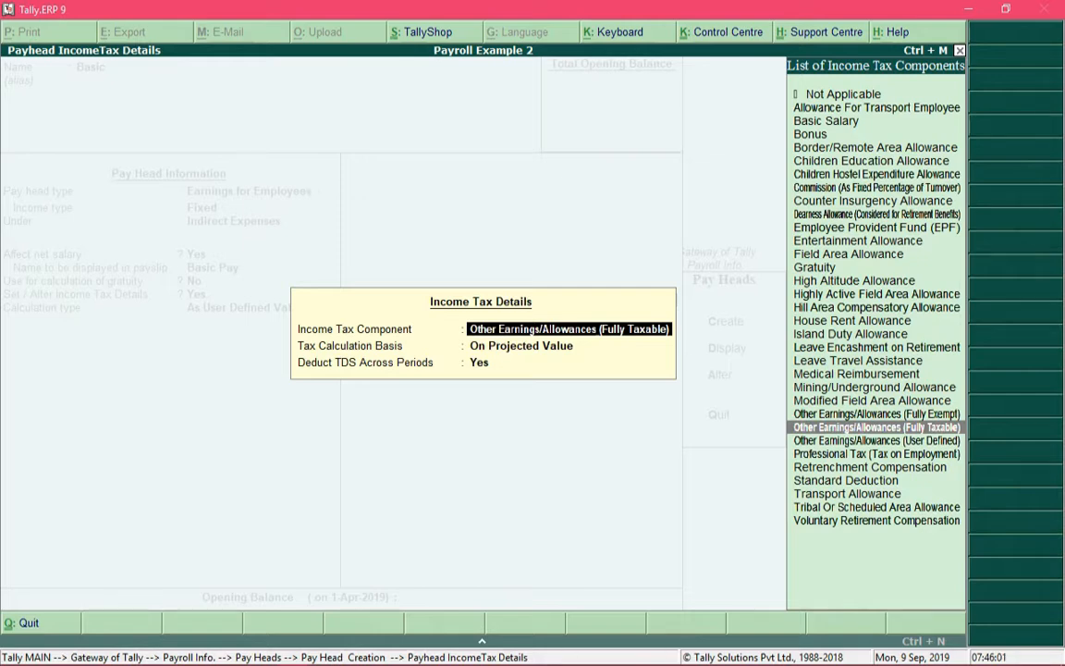
{"action": "type", "text": "Basi"}
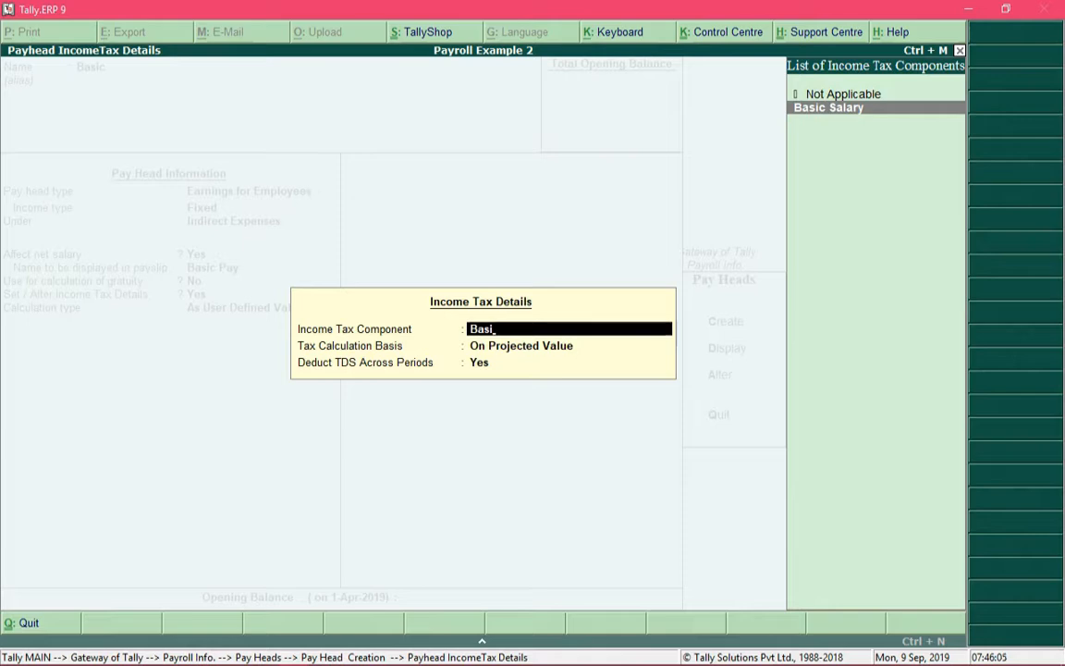
{"action": "key", "text": "Return"}
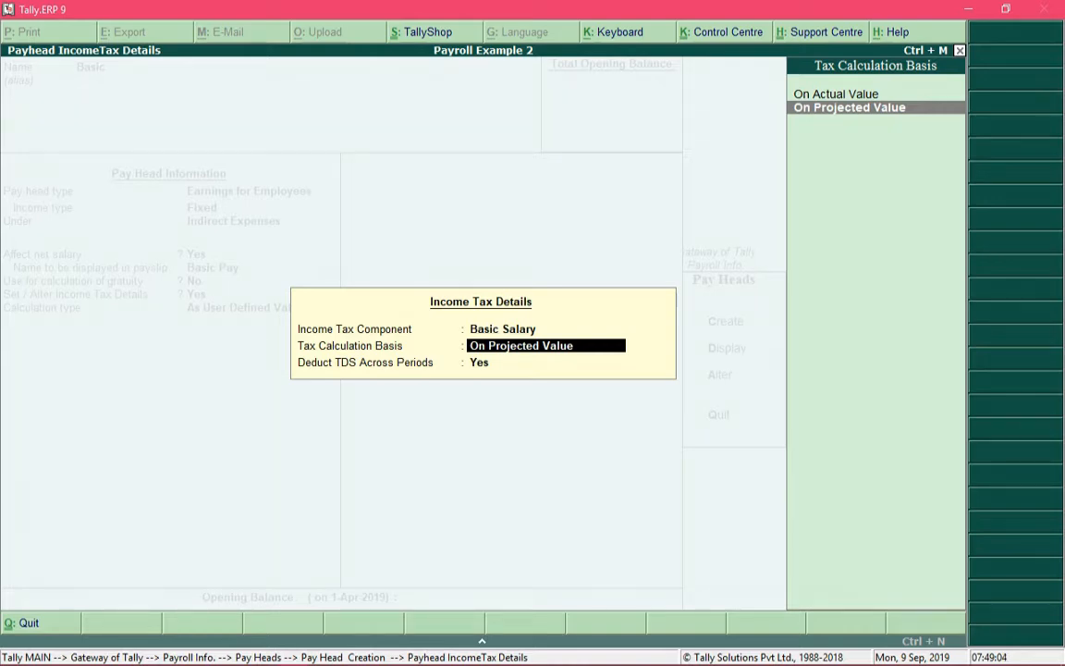
Keep the tax calculation basis of the Basic pay head as On Projected Value
{"action": "key", "text": "Up"}
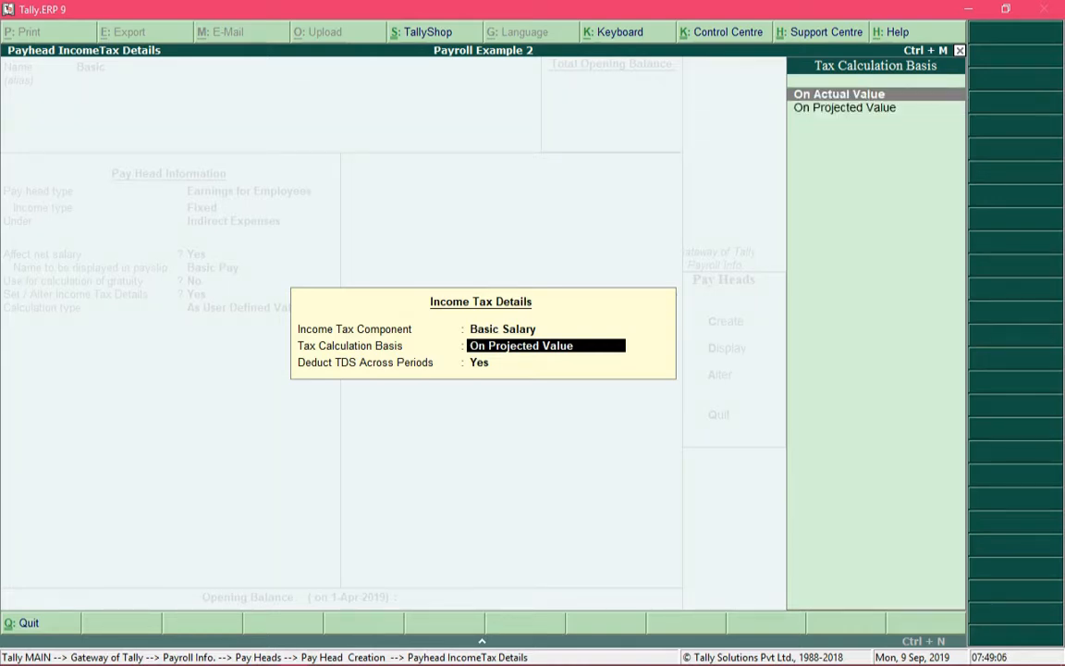
{"action": "key", "text": "Down"}
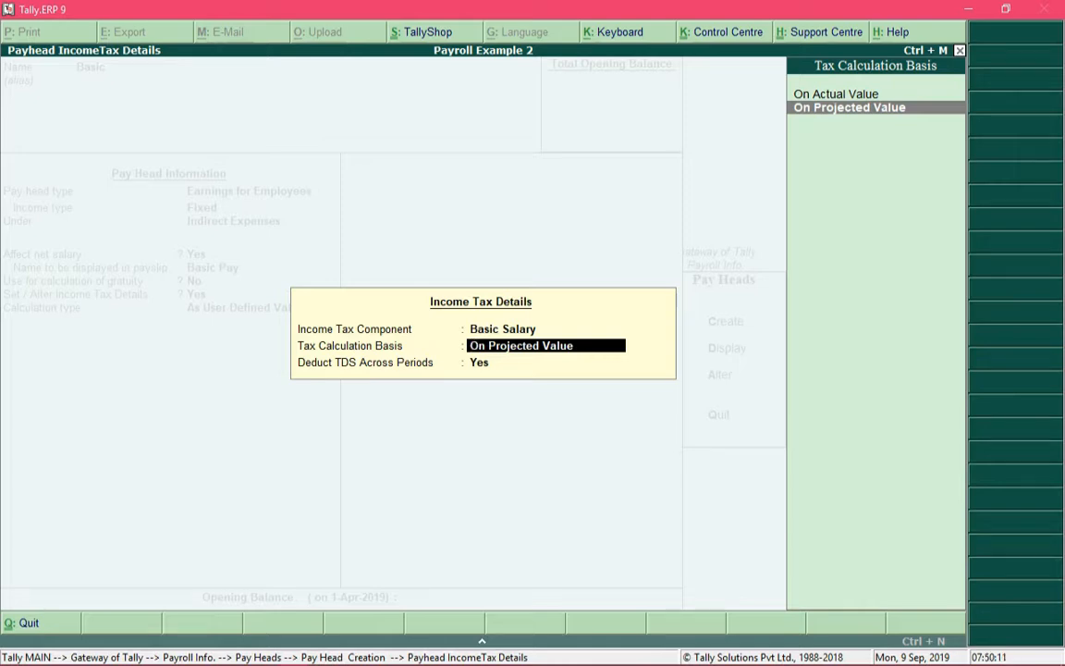
{"action": "key", "text": "Up"}
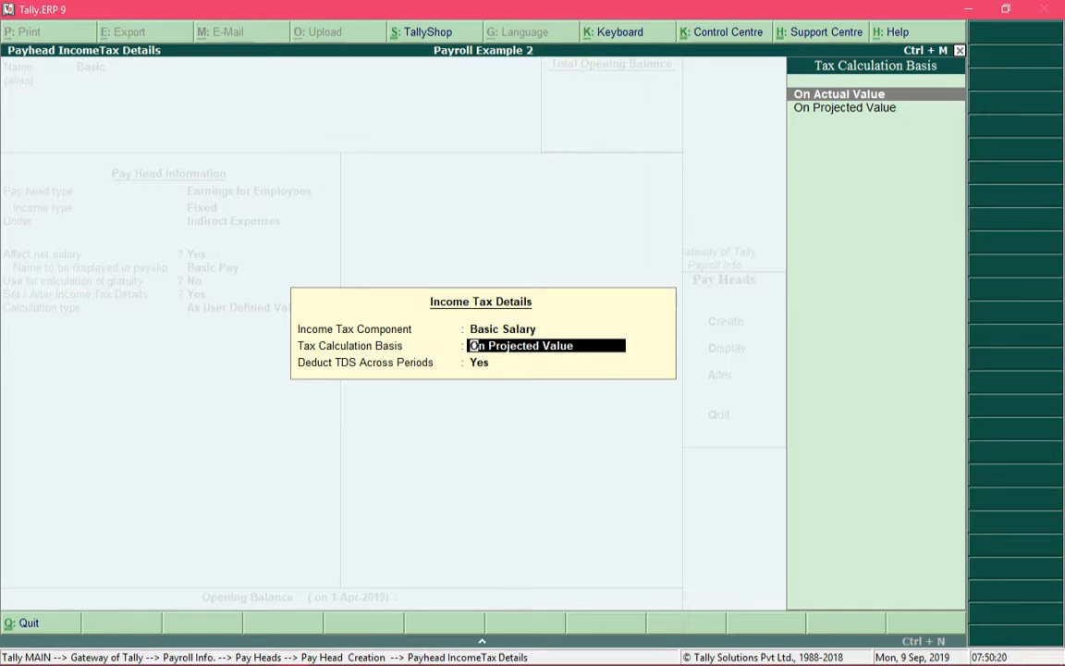
{"action": "key", "text": "Down"}
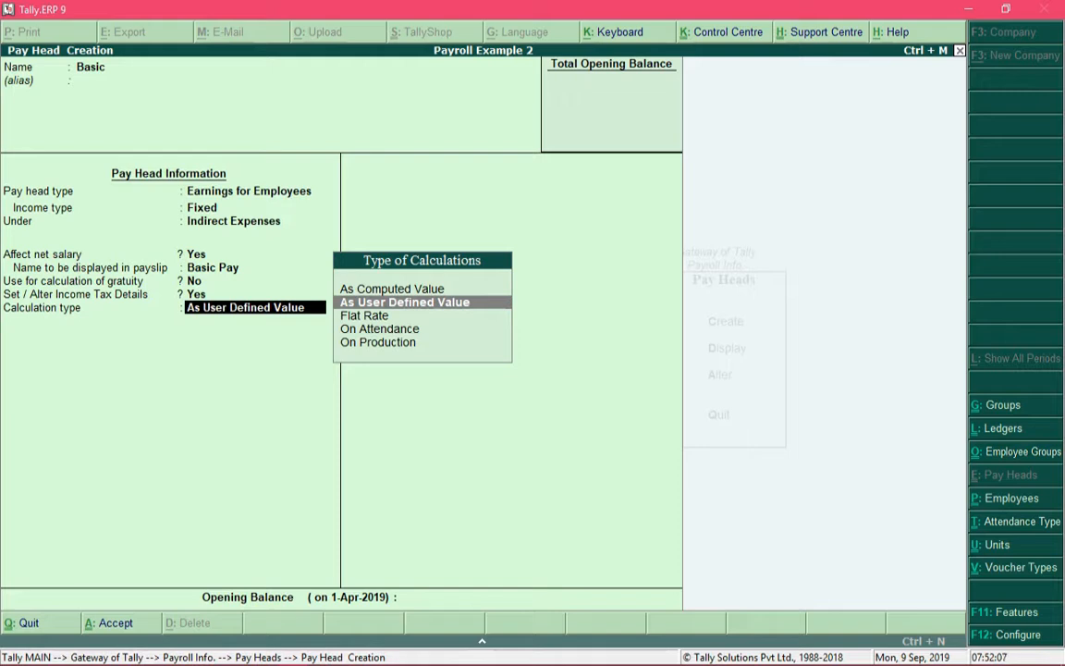
Review the calculation types available for the Basic pay head, from As Computed Value to On Production
{"action": "key", "text": "Down"}
{"action": "key", "text": "Down"}
{"action": "key", "text": "Down"}
{"action": "key", "text": "Up"}
{"action": "key", "text": "Up"}
{"action": "key", "text": "Up"}
{"action": "key", "text": "Up"}
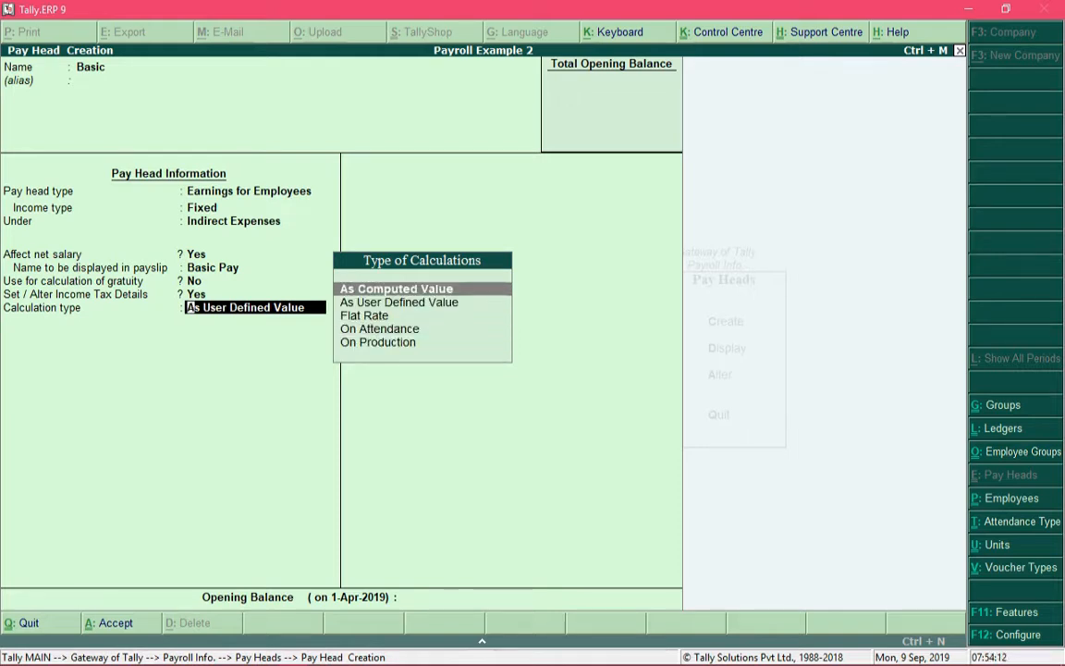
{"action": "key", "text": "Down"}
{"action": "key", "text": "Down"}
{"action": "key", "text": "Down"}
{"action": "key", "text": "Down"}
{"action": "key", "text": "Up"}
{"action": "key", "text": "Up"}
{"action": "key", "text": "Up"}
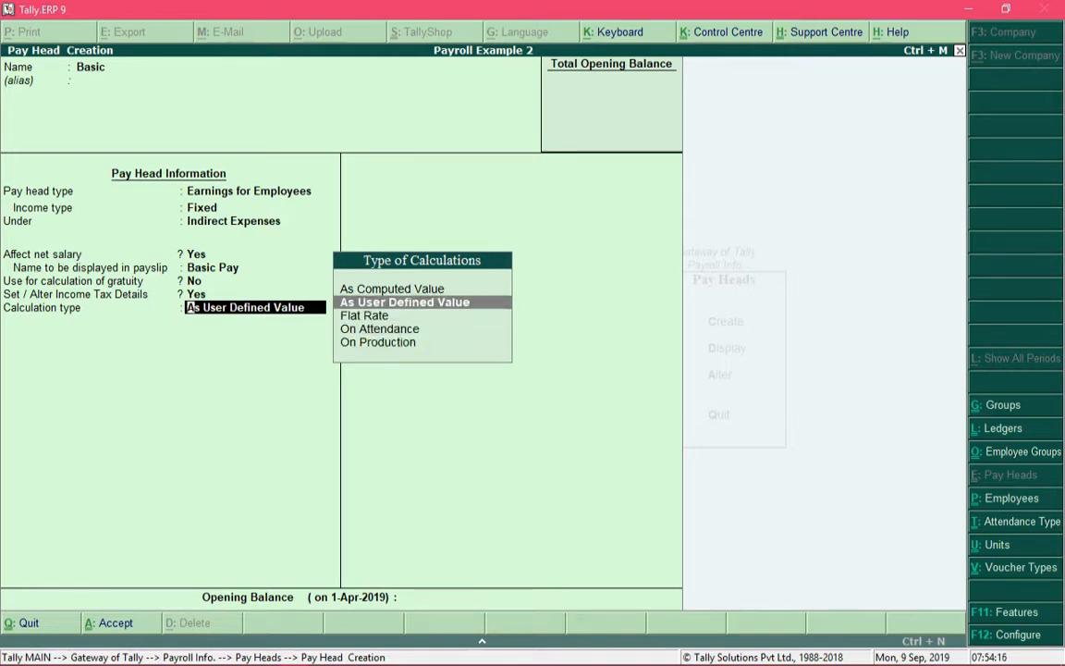
{"action": "key", "text": "Up"}
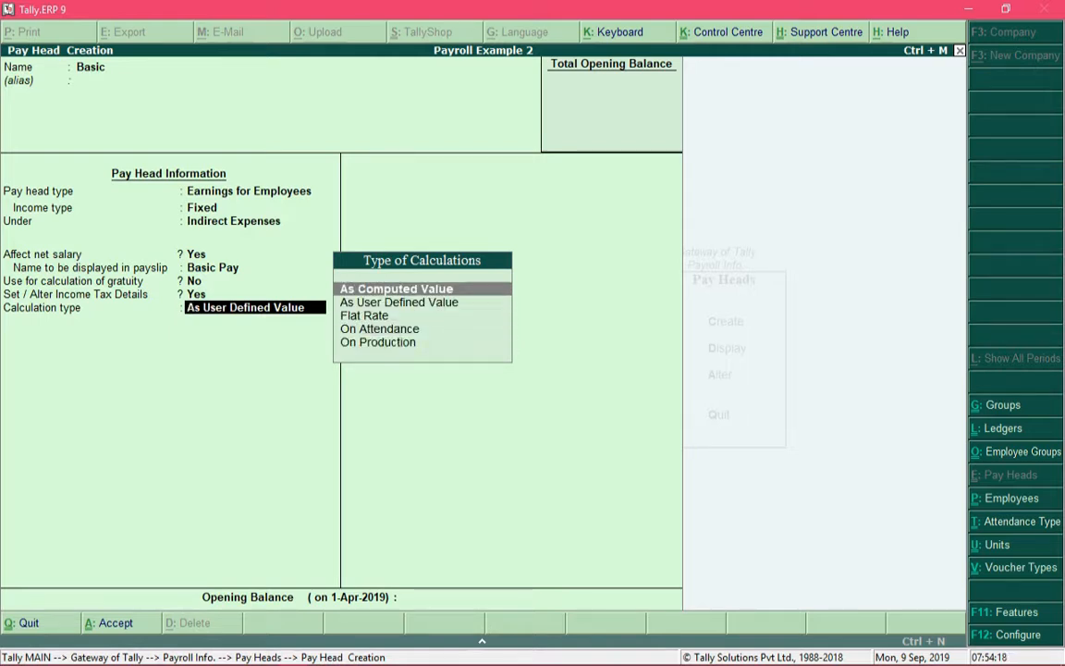
Set the calculation type of the Basic pay head to On Attendance
{"action": "key", "text": "Down"}
{"action": "key", "text": "Down"}
{"action": "key", "text": "Down"}
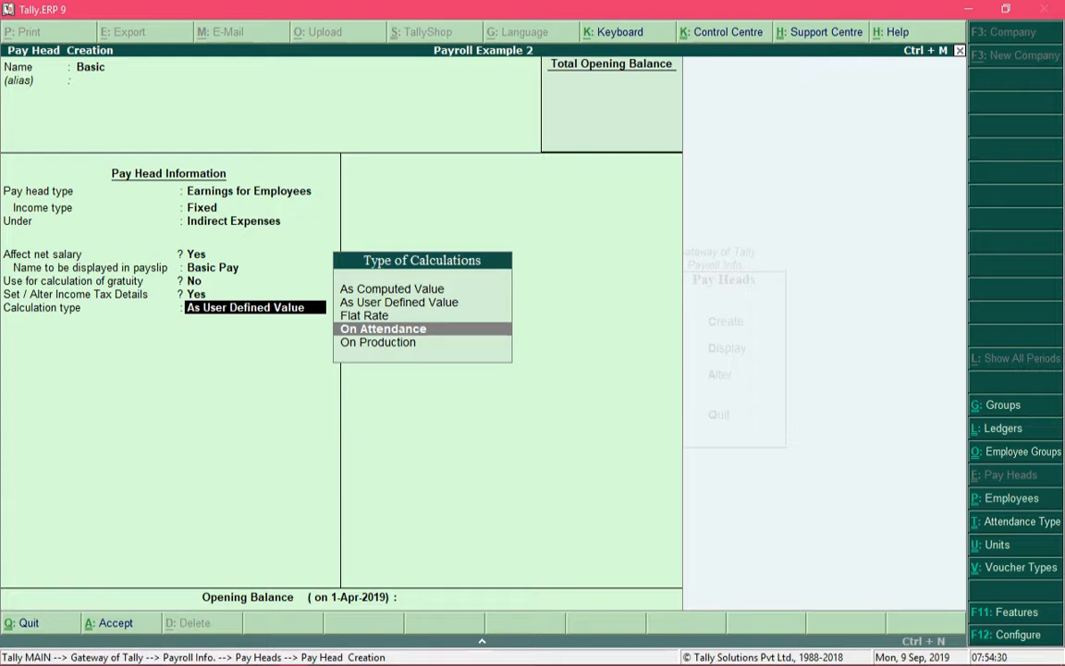
{"action": "key", "text": "Up"}
{"action": "key", "text": "Up"}
{"action": "key", "text": "Down"}
{"action": "key", "text": "Down"}
{"action": "key", "text": "Up"}
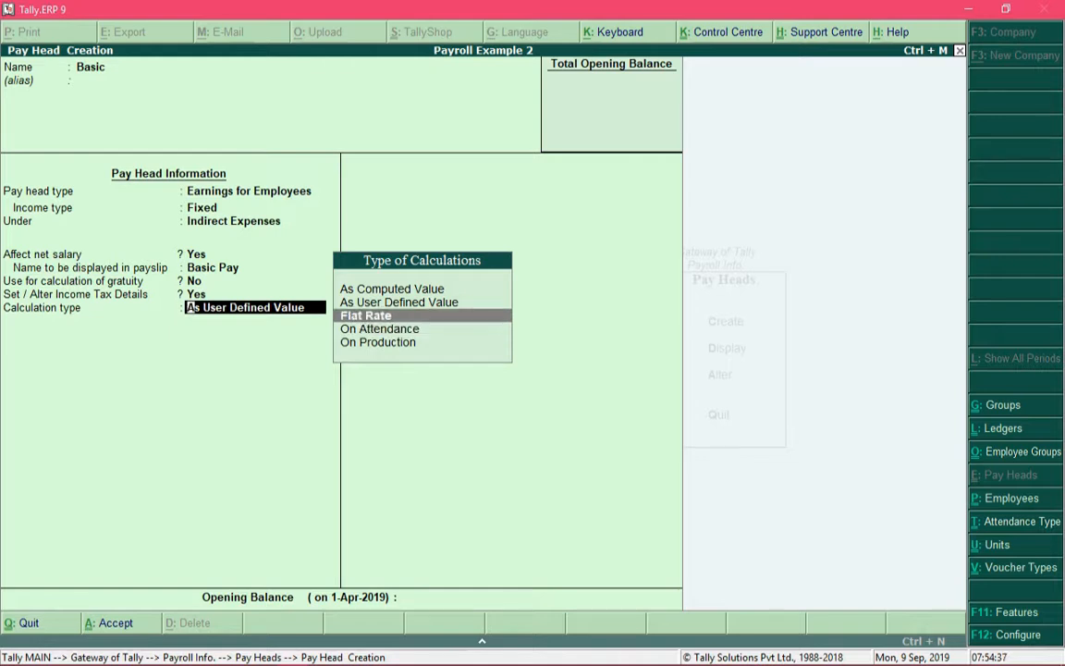
{"action": "key", "text": "Down"}
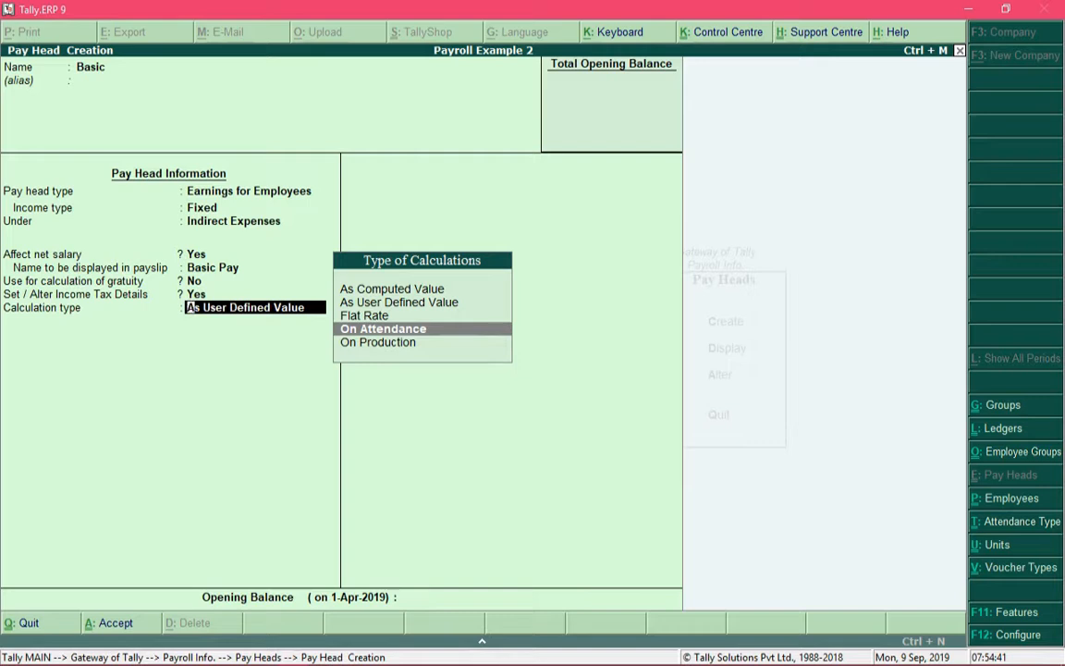
{"action": "key", "text": "Return"}
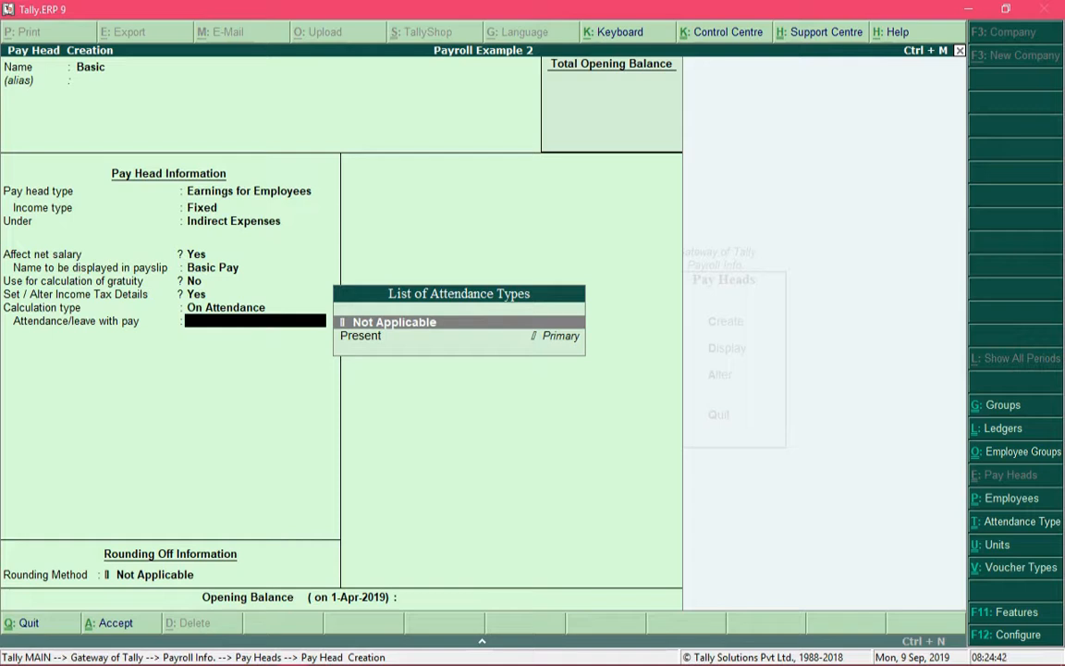
Try Not Applicable as the attendance/leave with pay type of the Basic pay head
{"action": "key", "text": "Down"}
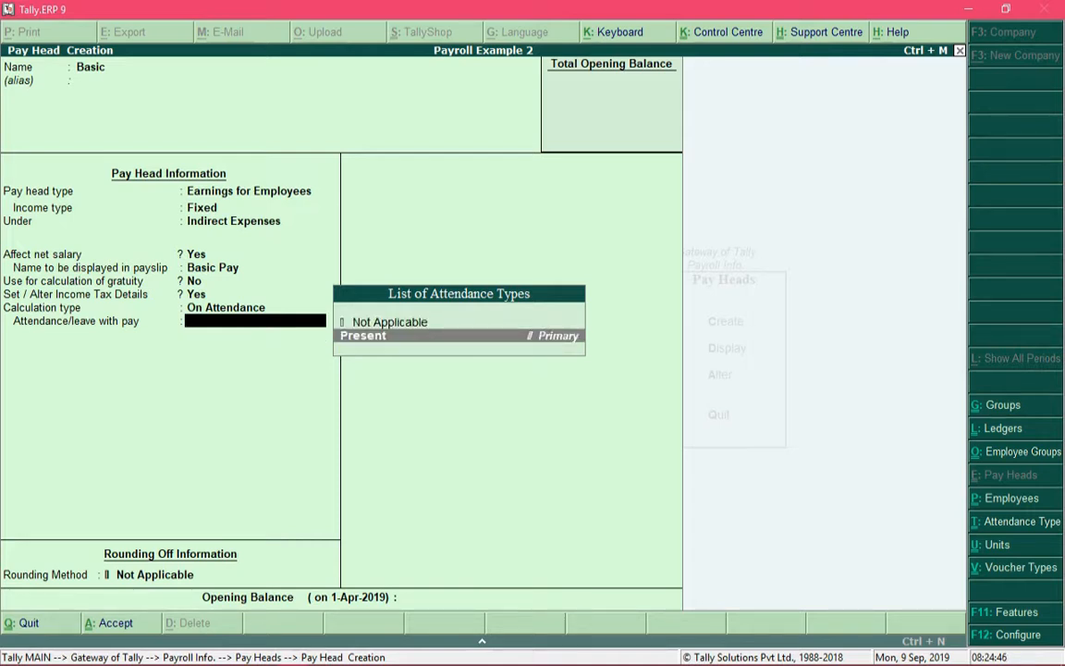
{"action": "key", "text": "Up"}
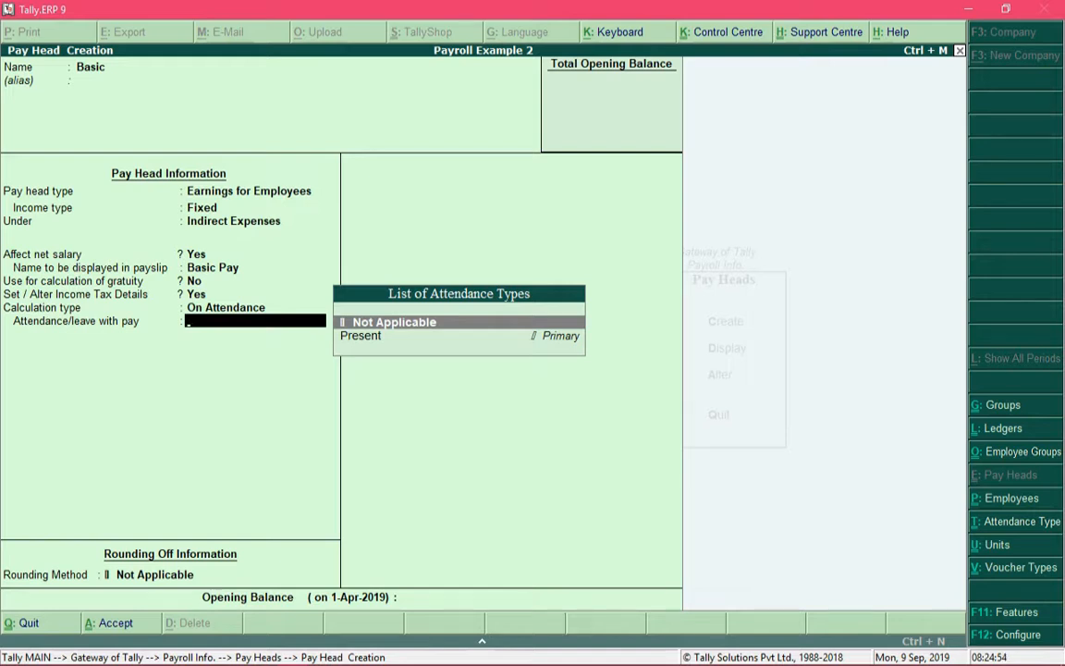
{"action": "key", "text": "Return"}
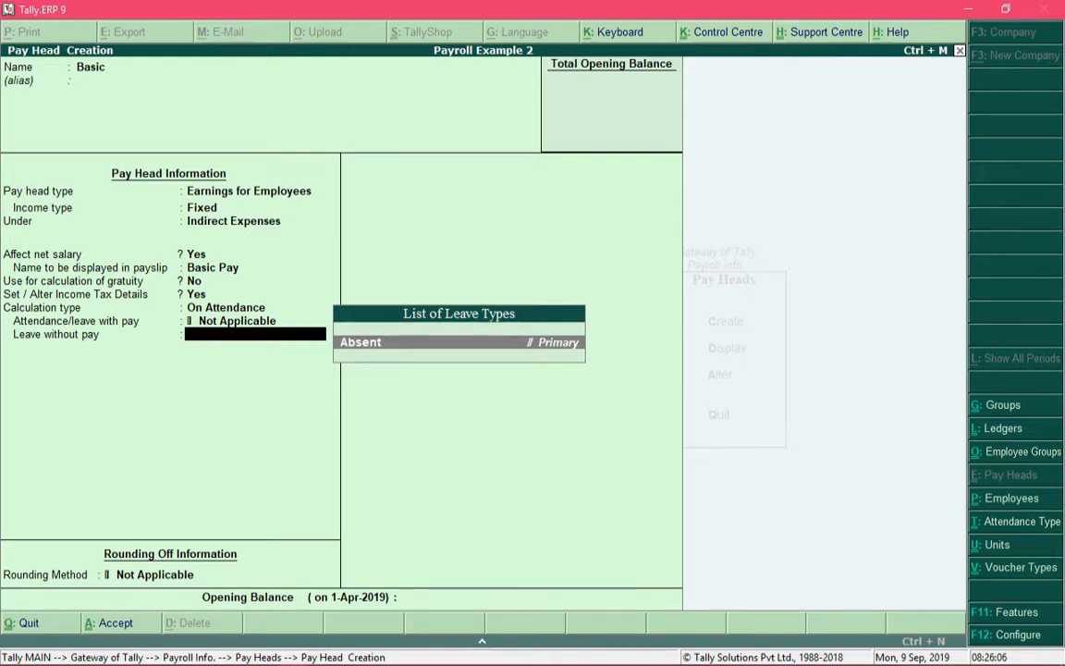
Return to the attendance/leave with pay setting and set it to Present
{"action": "key", "text": "BackSpace"}
{"action": "key", "text": "Down"}
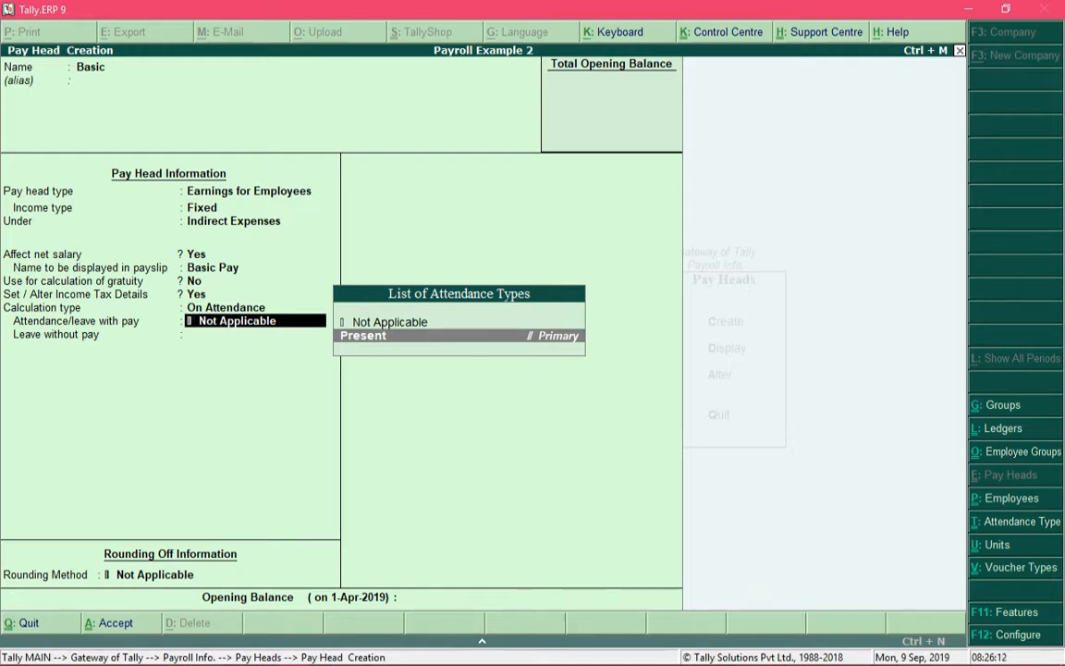
{"action": "key", "text": "Return"}
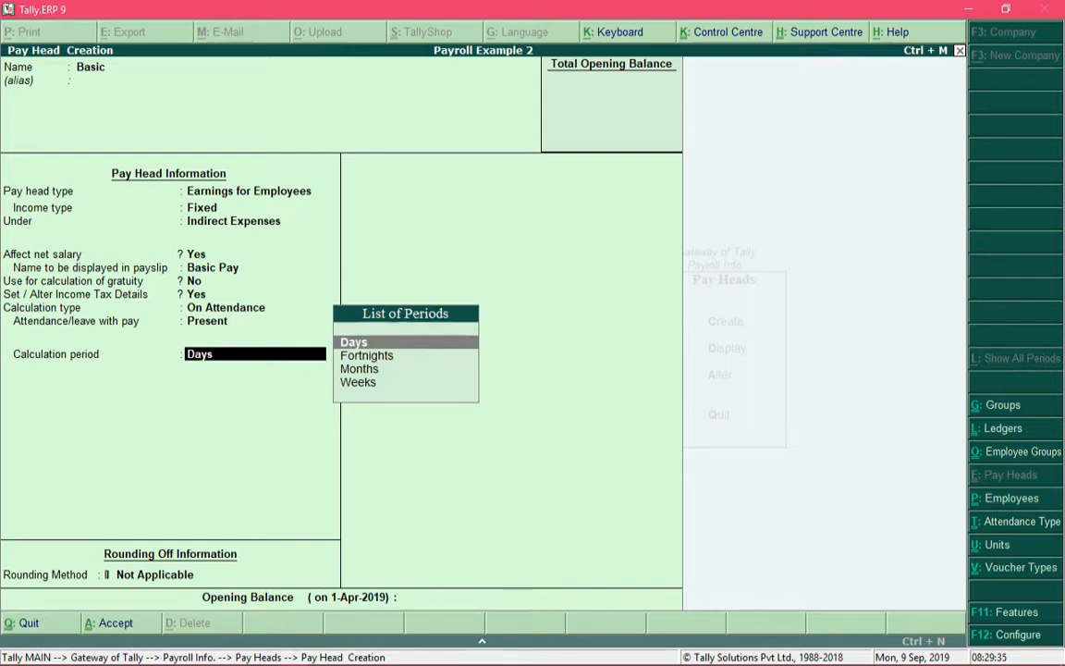
Set the calculation period of the Basic pay head to Months
{"action": "key", "text": "Down"}
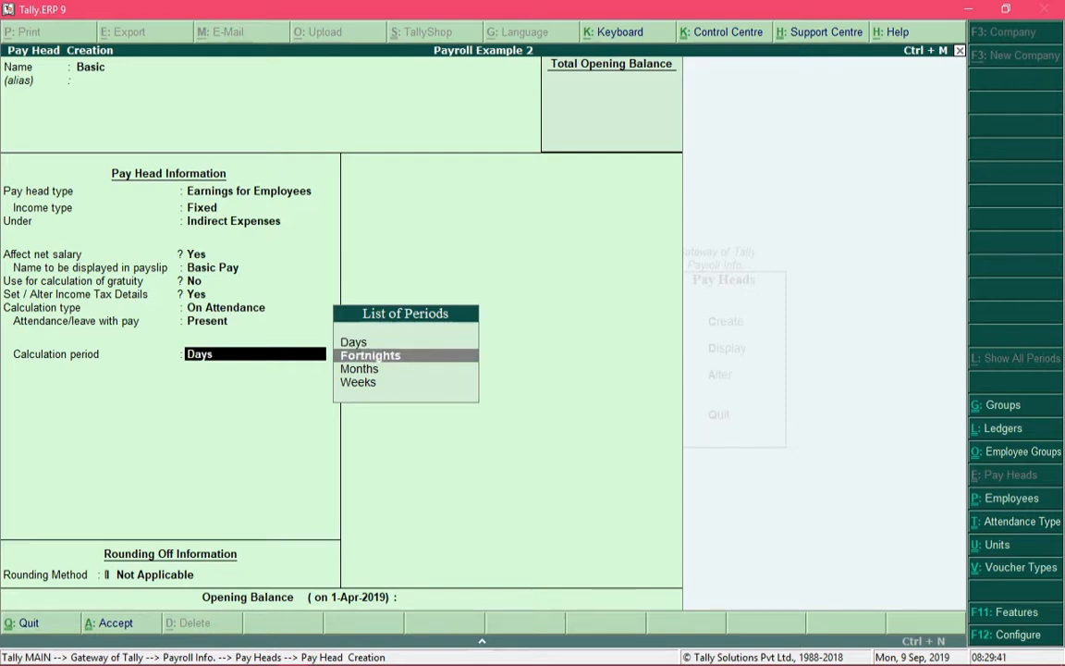
{"action": "key", "text": "Down"}
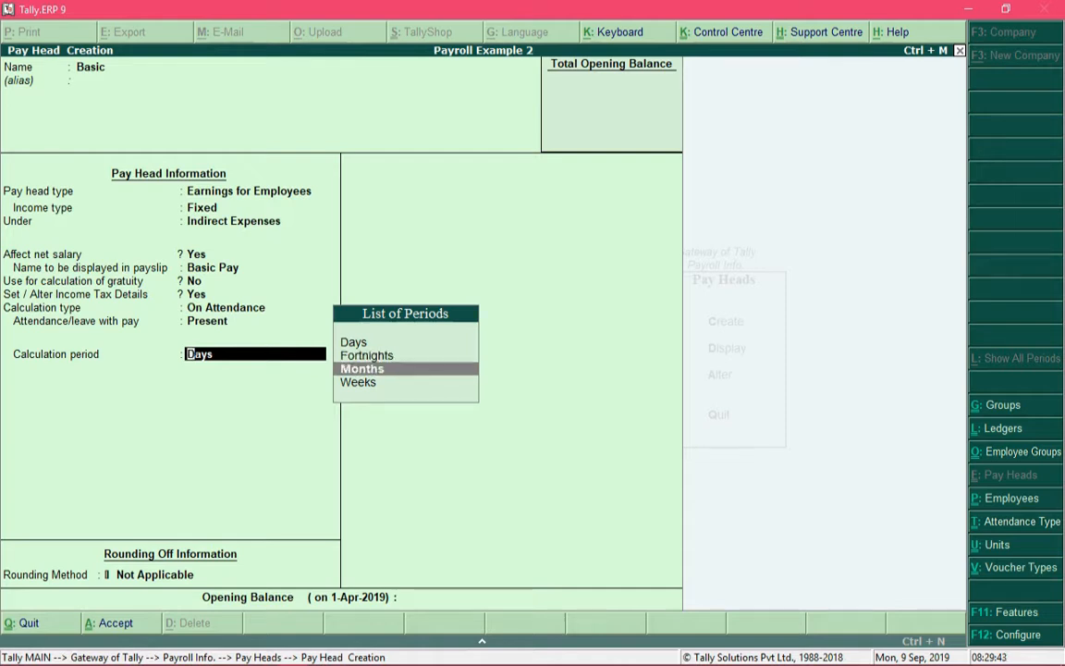
{"action": "key", "text": "Down"}
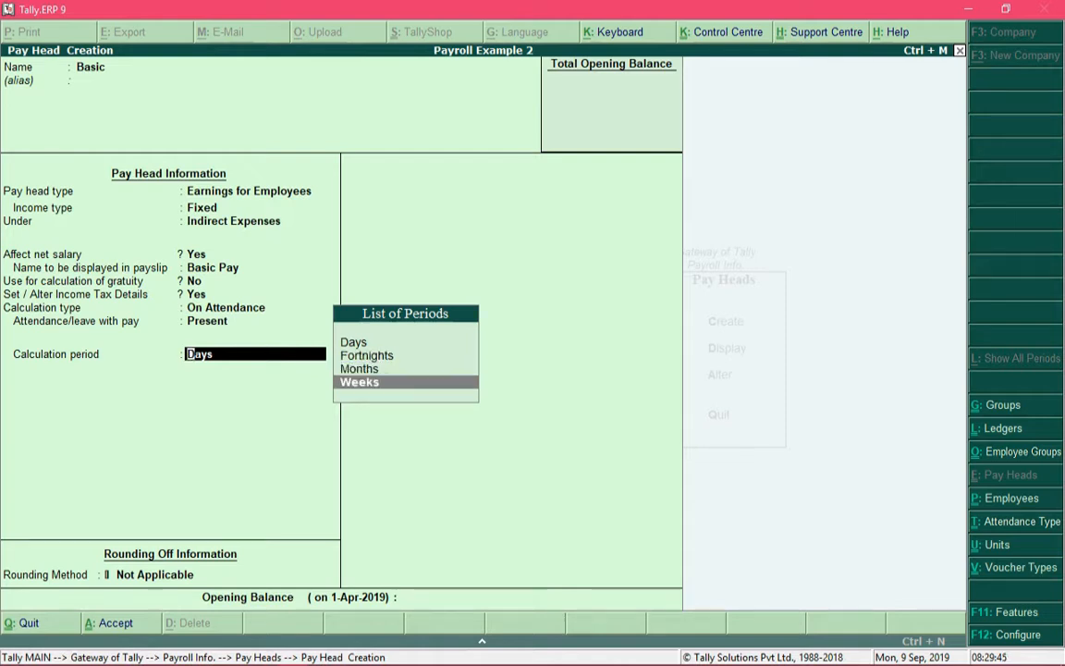
{"action": "key", "text": "Up"}
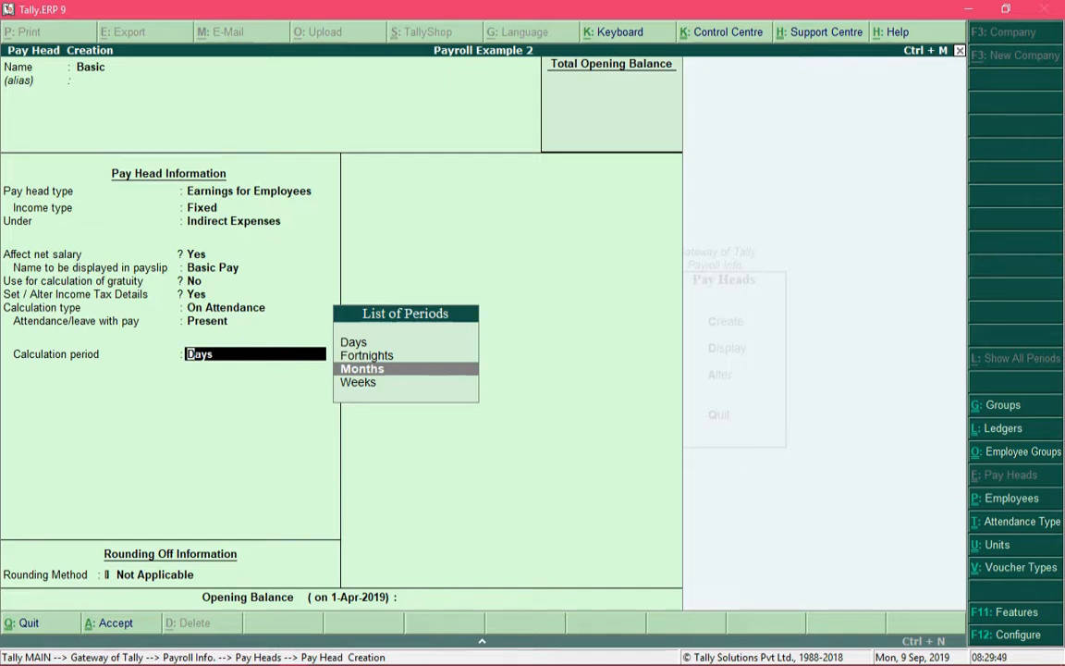
{"action": "key", "text": "Return"}
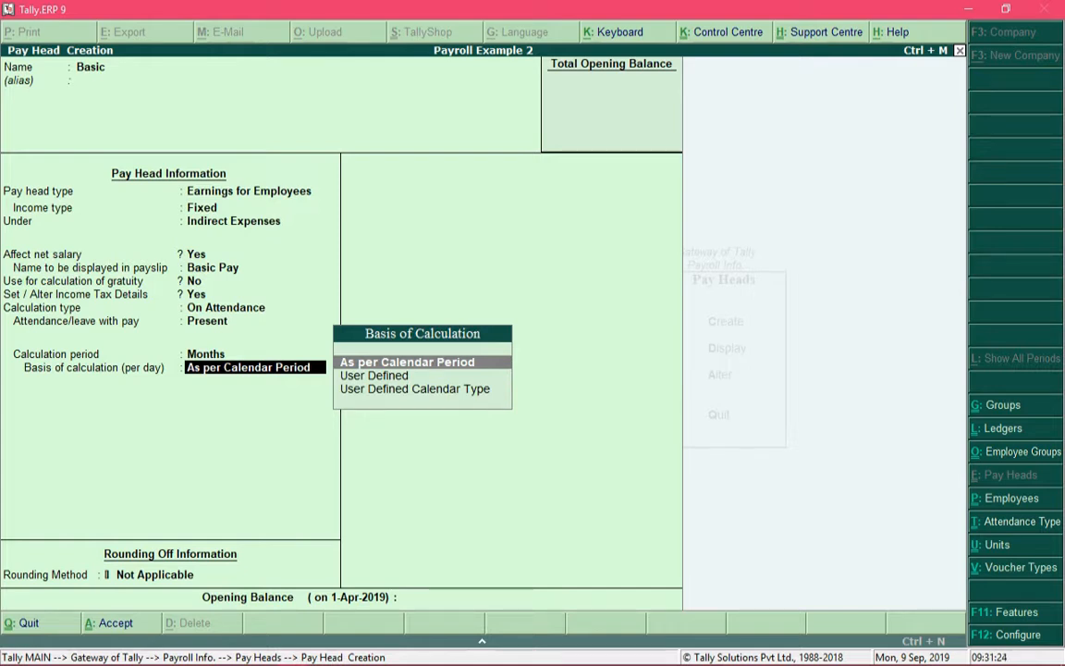
Review the per-day basis of calculation options and compute 3000/31 and 3000/28 in the calculator
{"action": "key", "text": "Down"}
{"action": "key", "text": "Down"}
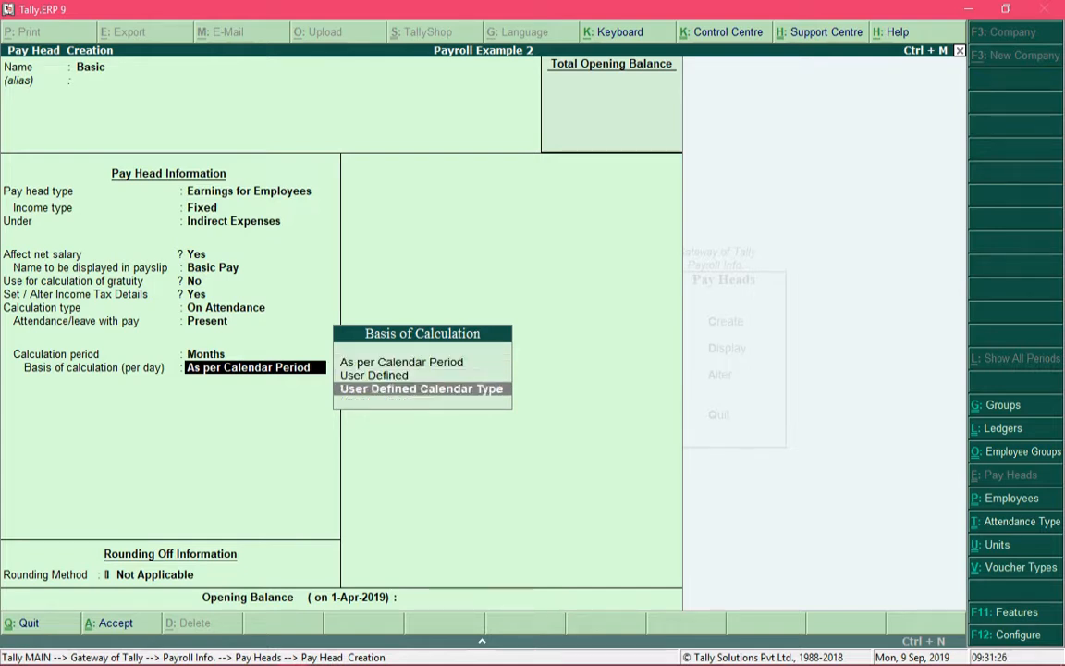
{"action": "key", "text": "Up"}
{"action": "key", "text": "Up"}
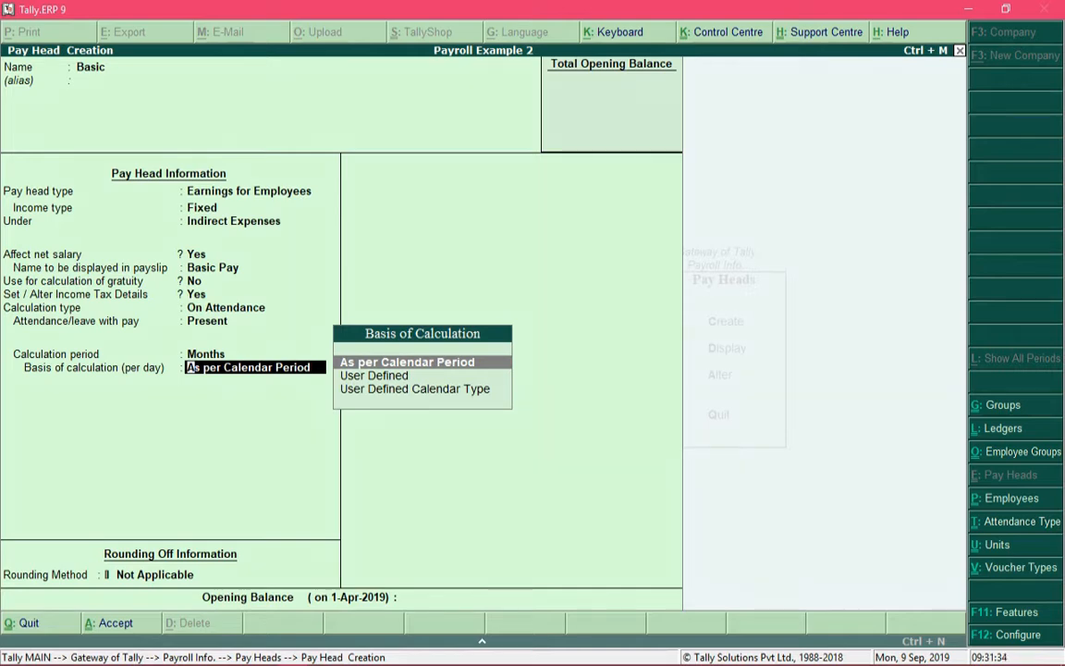
{"action": "key", "text": "ctrl+n"}
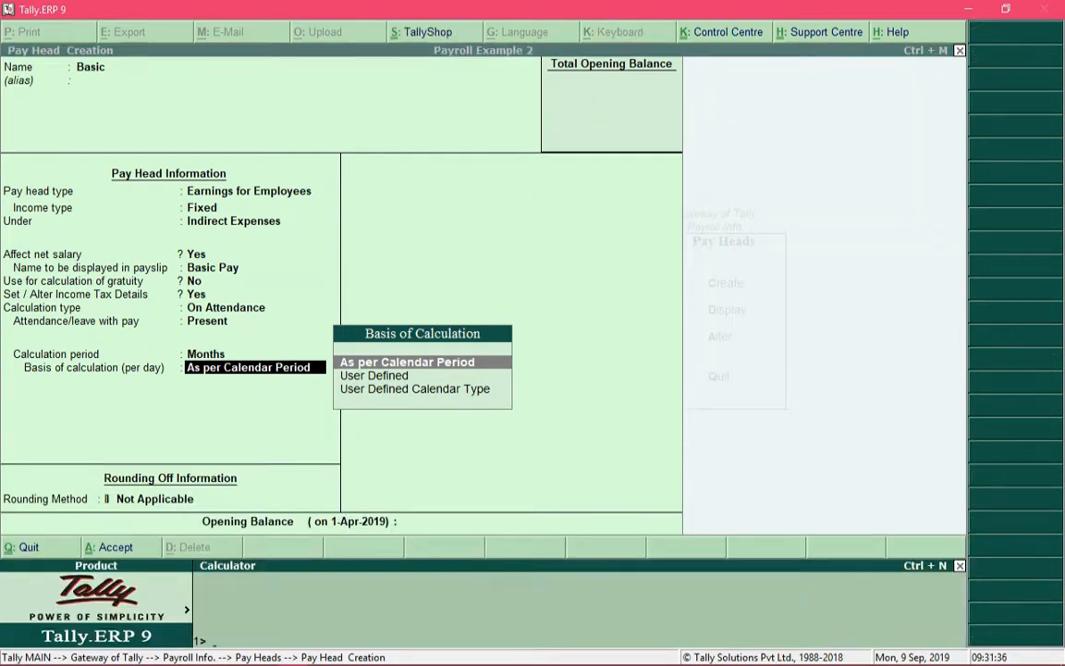
{"action": "type", "text": "3000/"}
{"action": "type", "text": "31"}
{"action": "key", "text": "Return"}
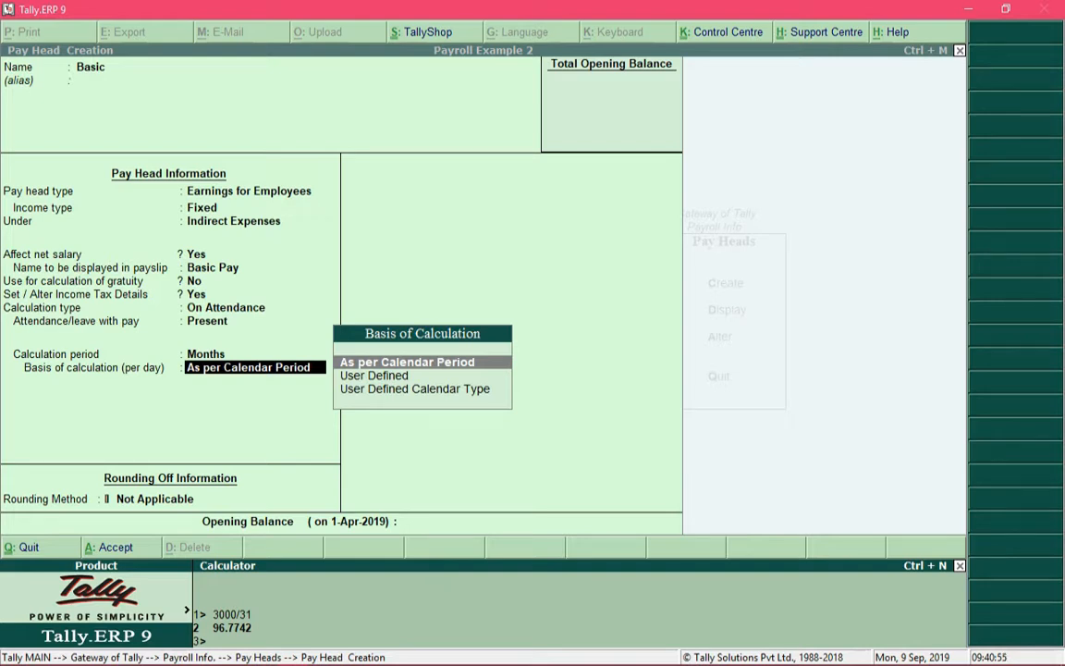
{"action": "type", "text": "3000/28"}
{"action": "key", "text": "Return"}
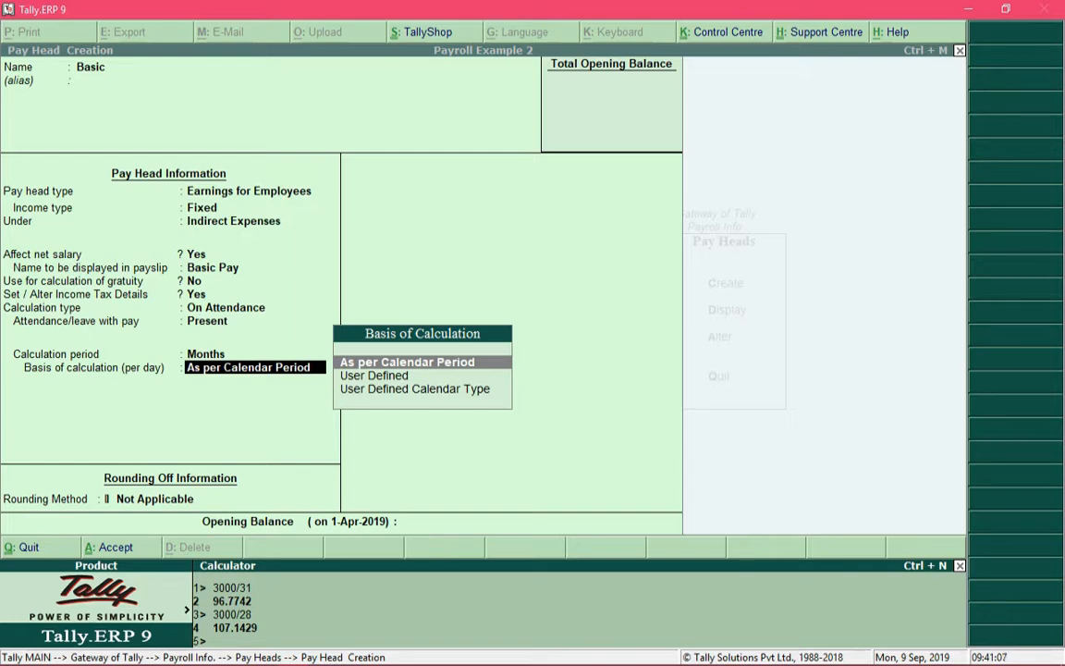
{"action": "key", "text": "ctrl+m"}
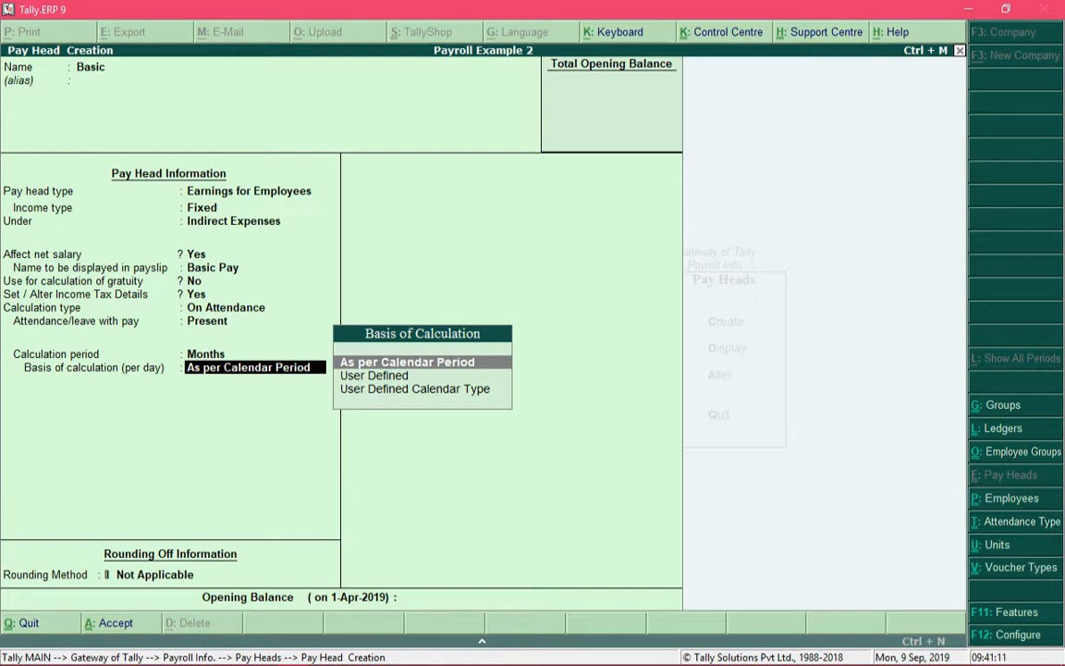
Set the per-day basis of calculation to User Defined with months of 26 days
{"action": "key", "text": "Down"}
{"action": "key", "text": "Return"}
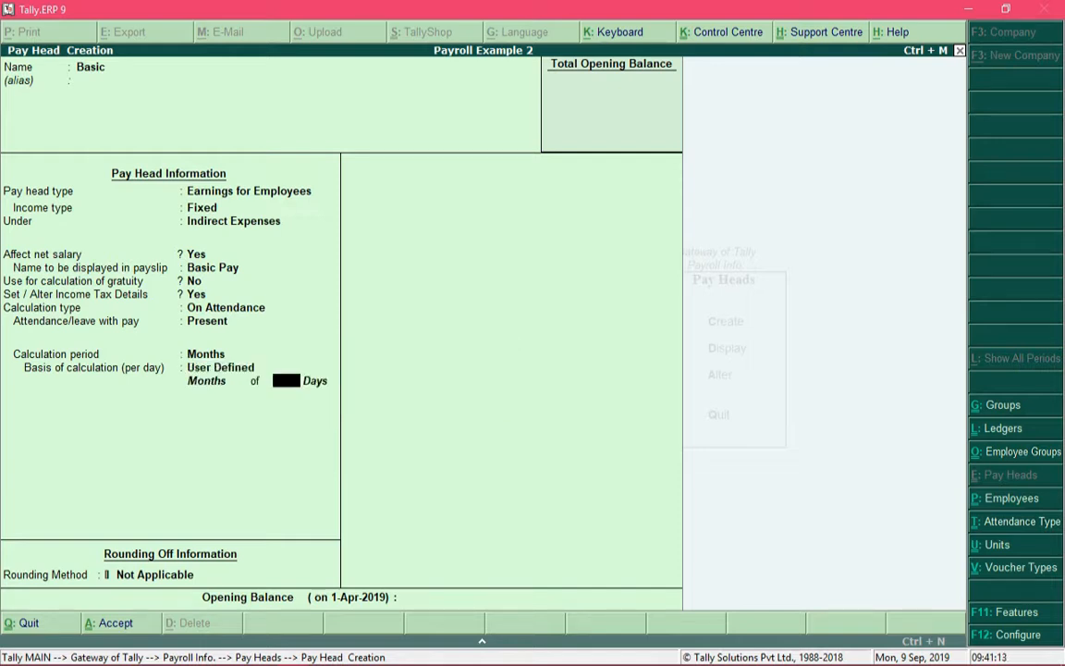
{"action": "type", "text": "26"}
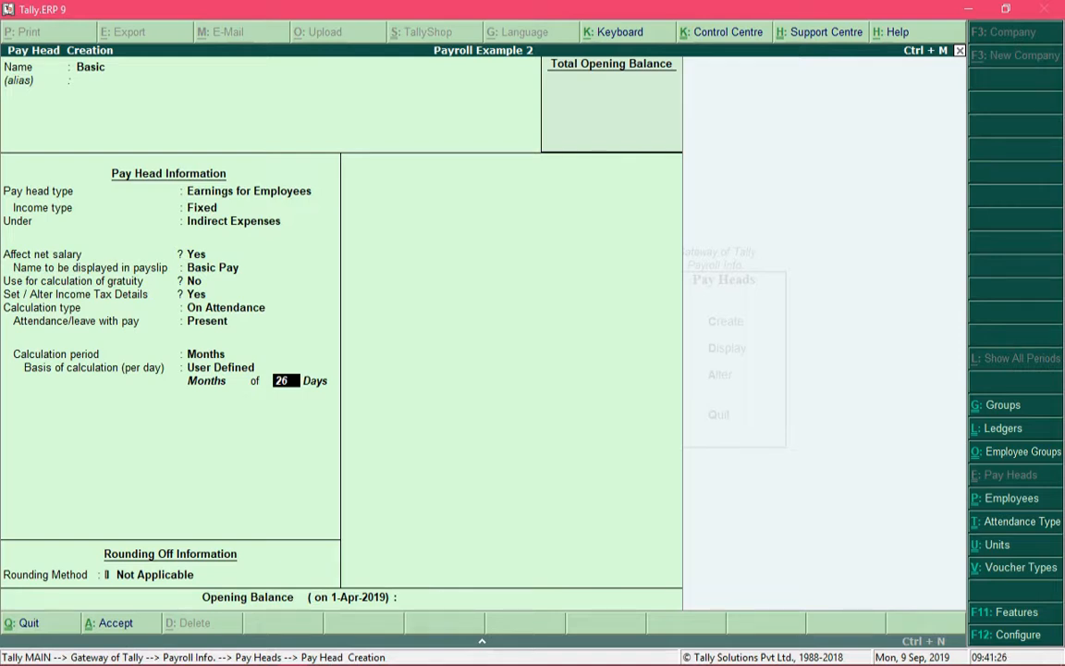
Compute the daily rate 3000/26 in the calculator and return to the pay head form
{"action": "key", "text": "ctrl+n"}
{"action": "type", "text": "3000/"}
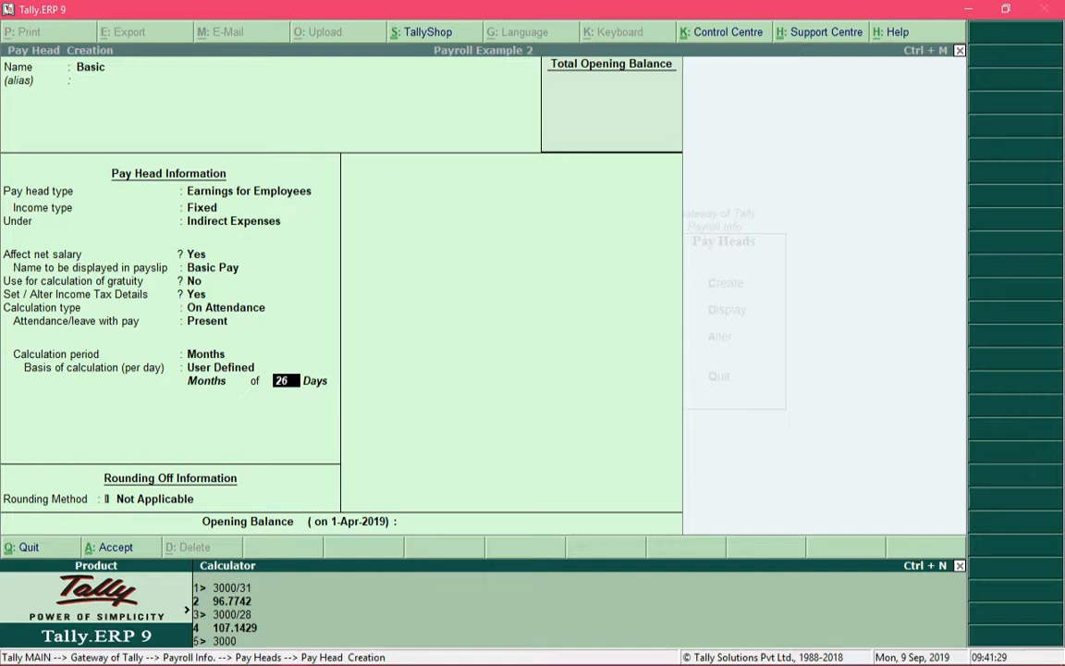
{"action": "type", "text": "26"}
{"action": "key", "text": "Return"}
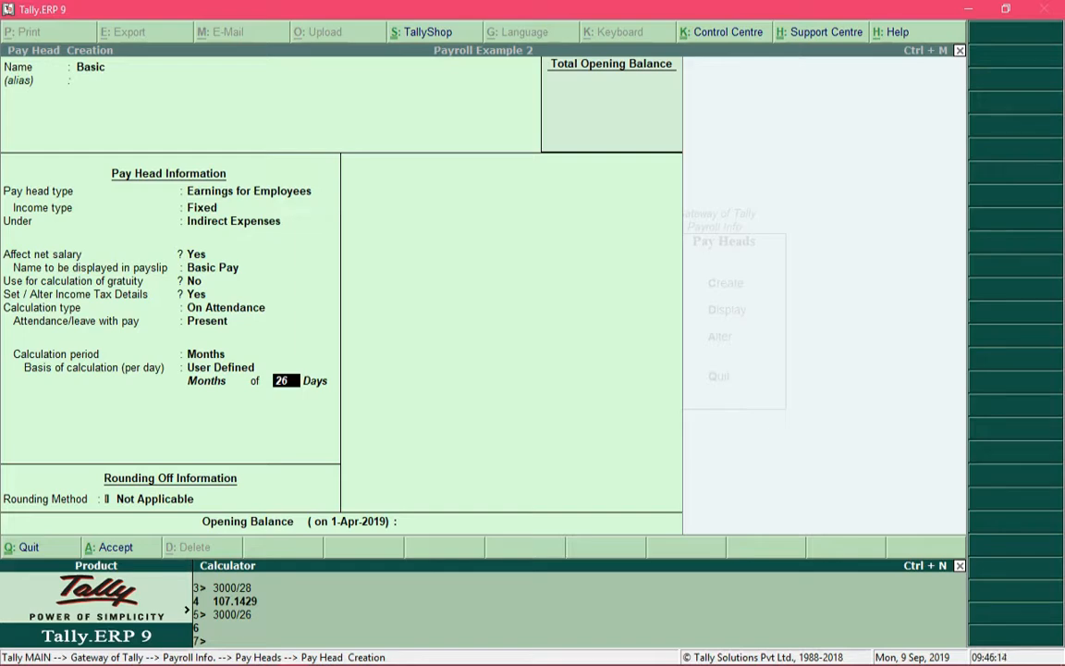
{"action": "key", "text": "ctrl+m"}
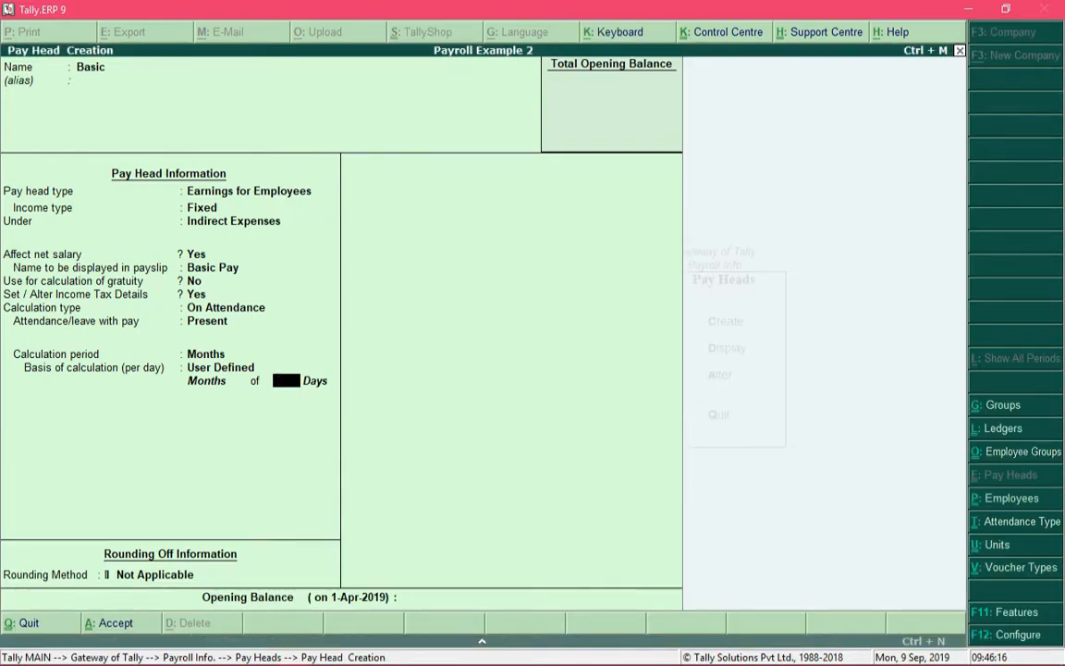
Enter 26 again as the number of days per month for the user-defined calculation basis
{"action": "type", "text": "30"}
{"action": "key", "text": "BackSpace"}
{"action": "key", "text": "BackSpace"}
{"action": "type", "text": "26"}
{"action": "key", "text": "Return"}
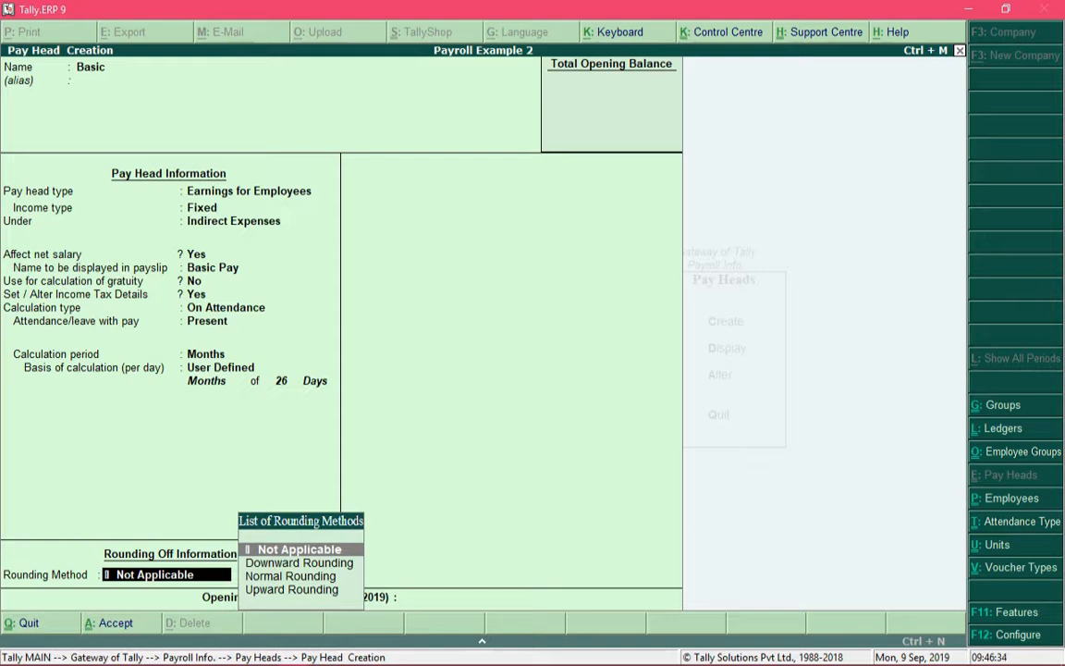
Set the rounding method of the Basic pay head to Normal Rounding with a limit of 1
{"action": "type", "text": "n"}
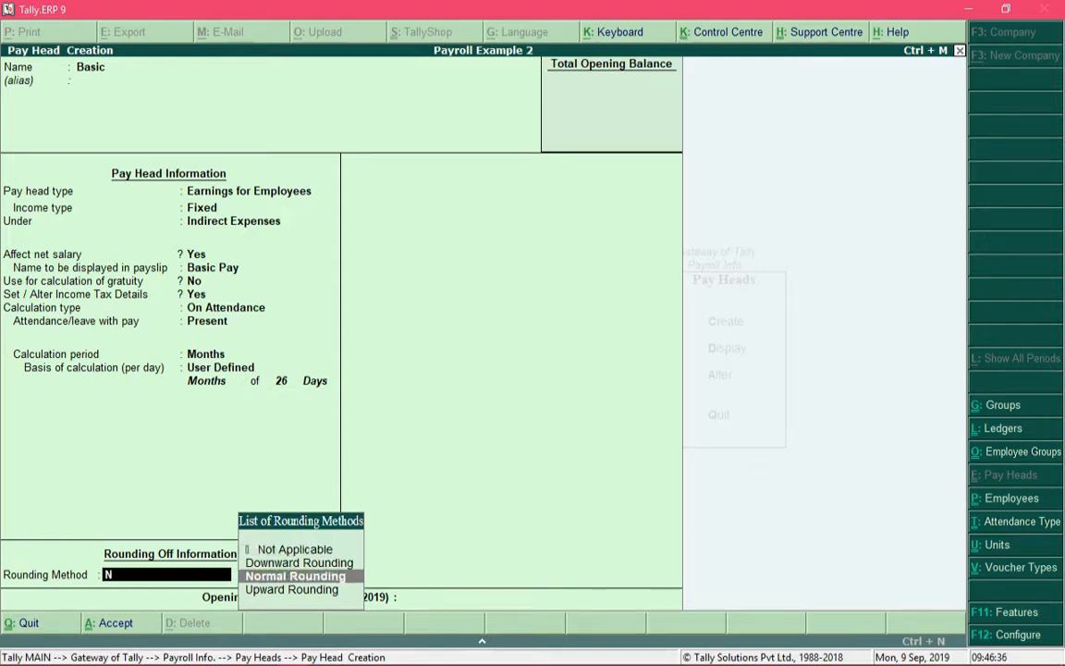
{"action": "key", "text": "Return"}
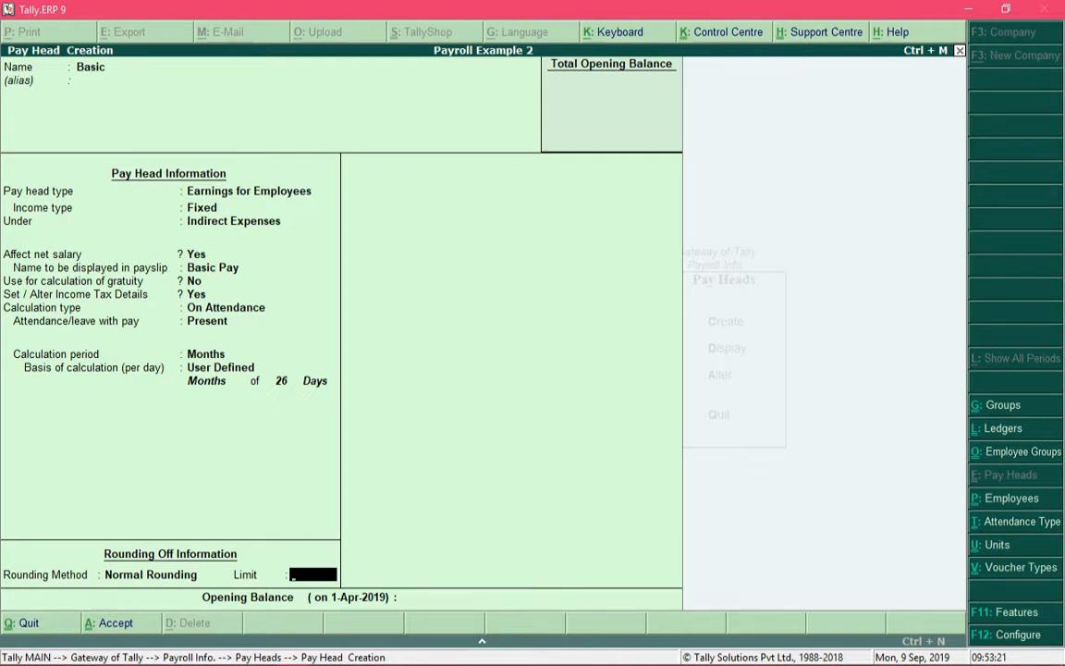
{"action": "type", "text": "1"}
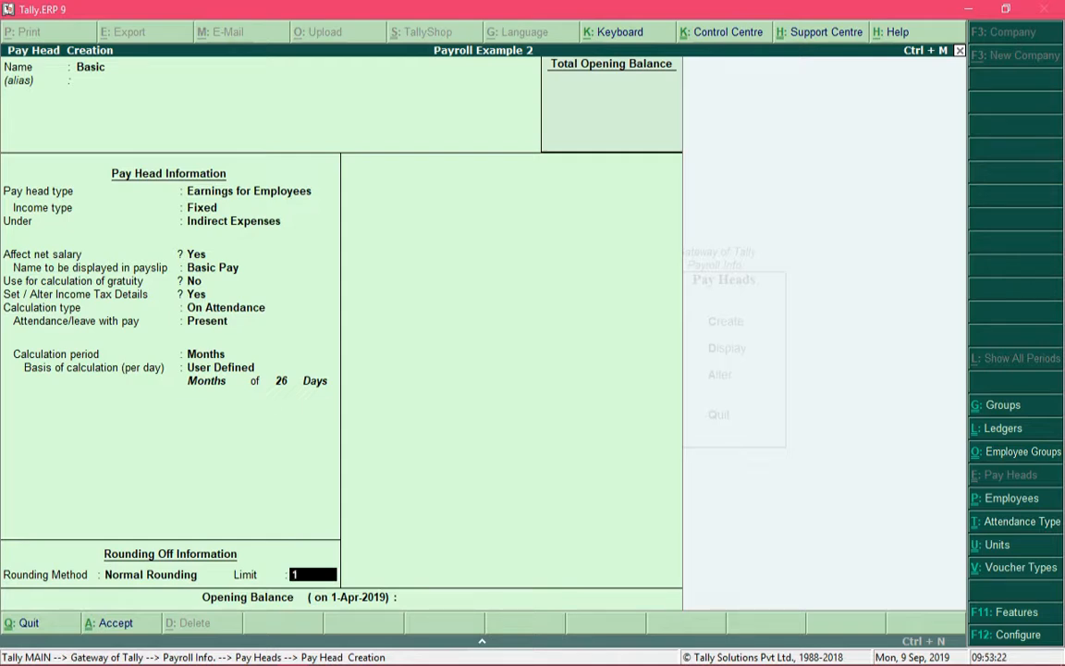